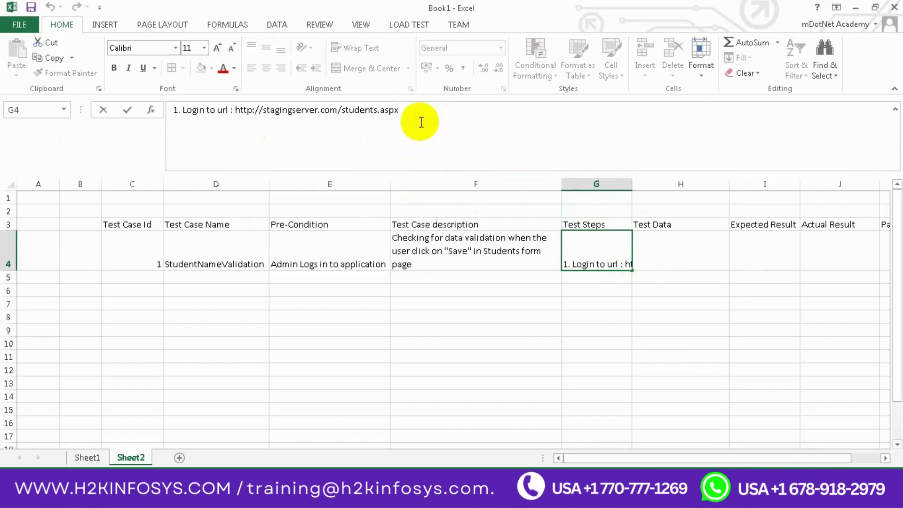
Step: Add step 2, 'Navigate to "Add Students" Page', on a new line in G4 and widen column G
key(shift+Return)
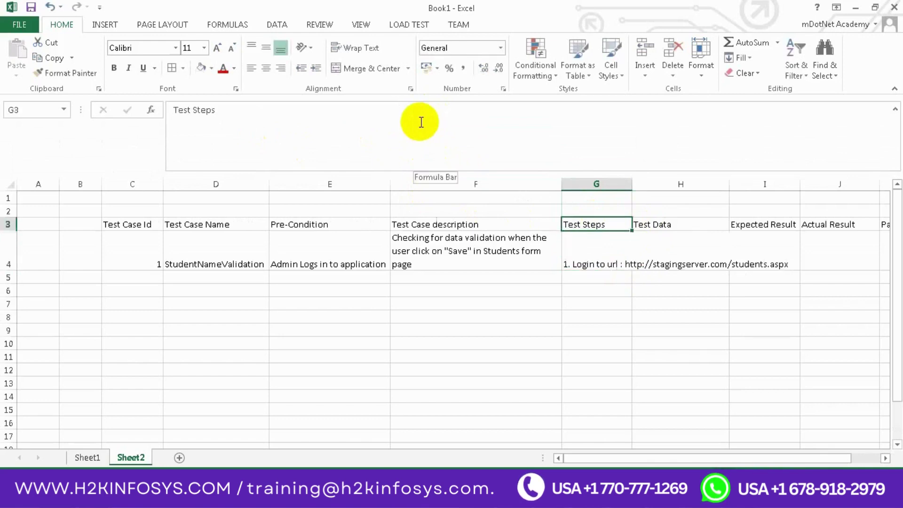
click(585, 239)
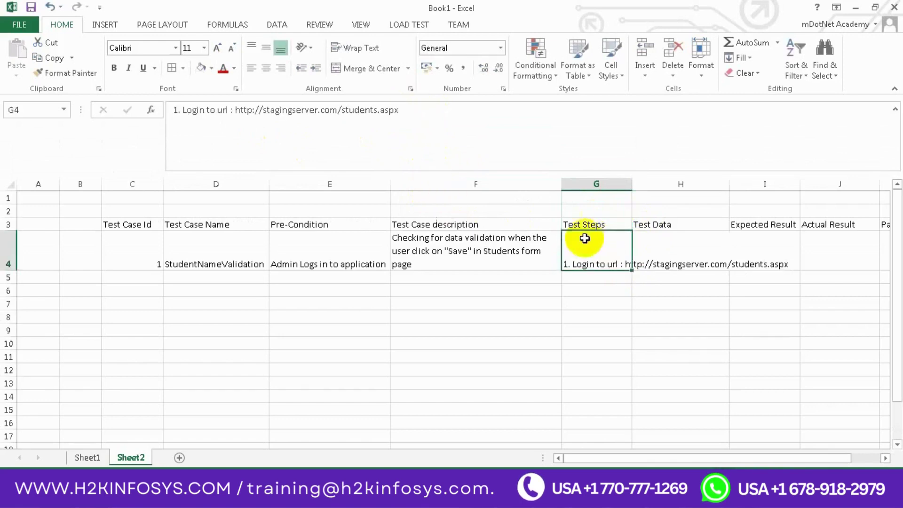
click(422, 109)
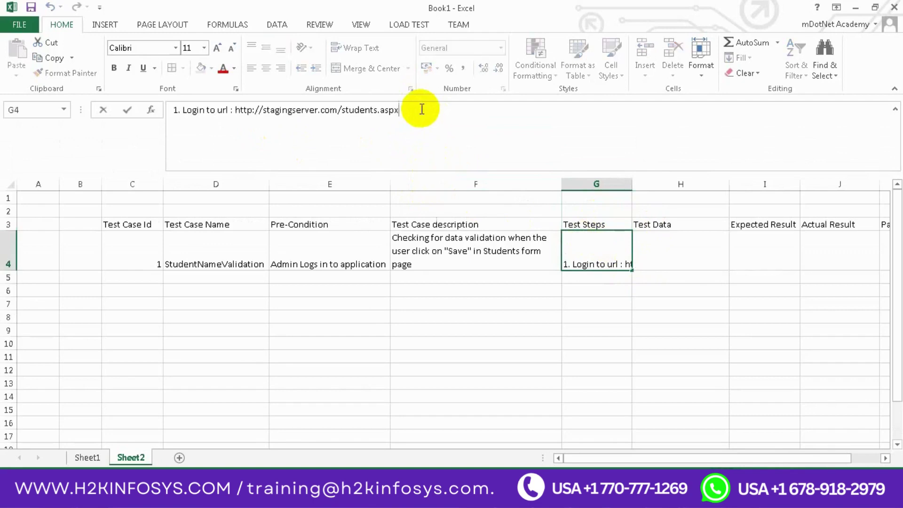
key(alt+Return)
text(2. Nav)
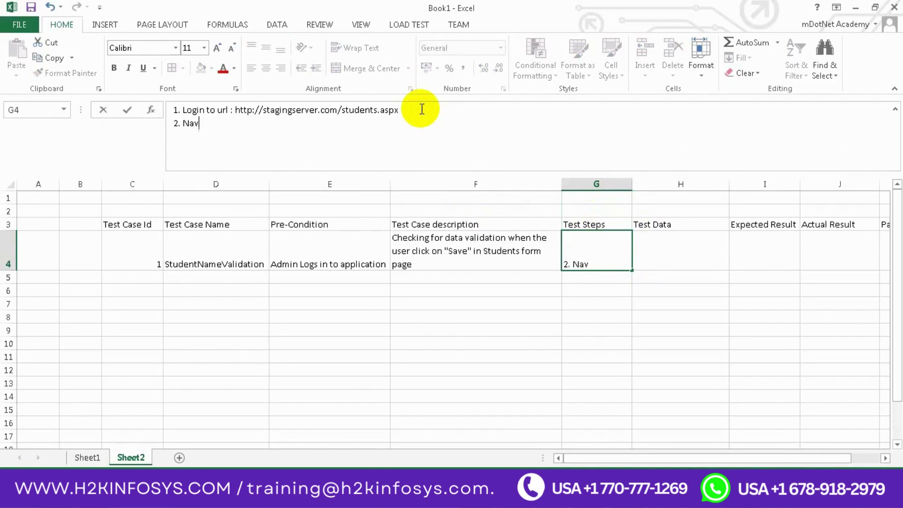
text(igate to)
key(BackSpace)
text("Add Stude)
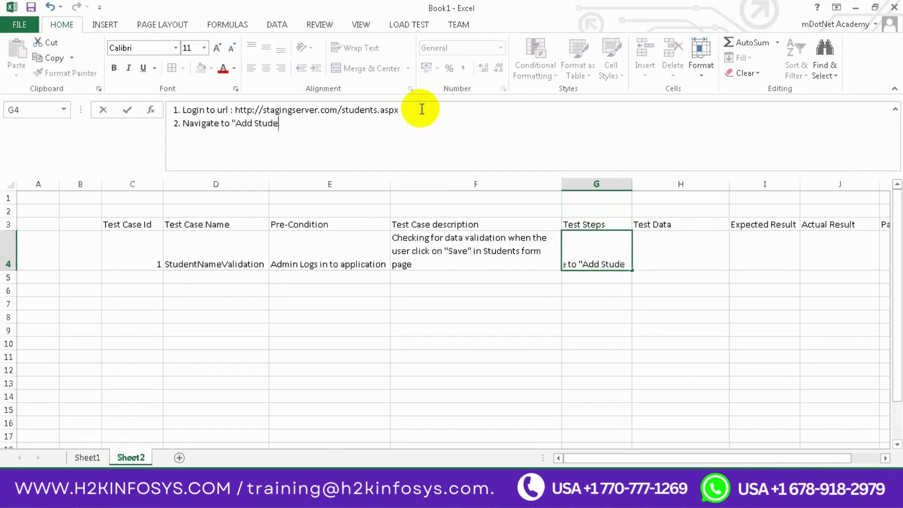
text(nts" Page)
key(Return)
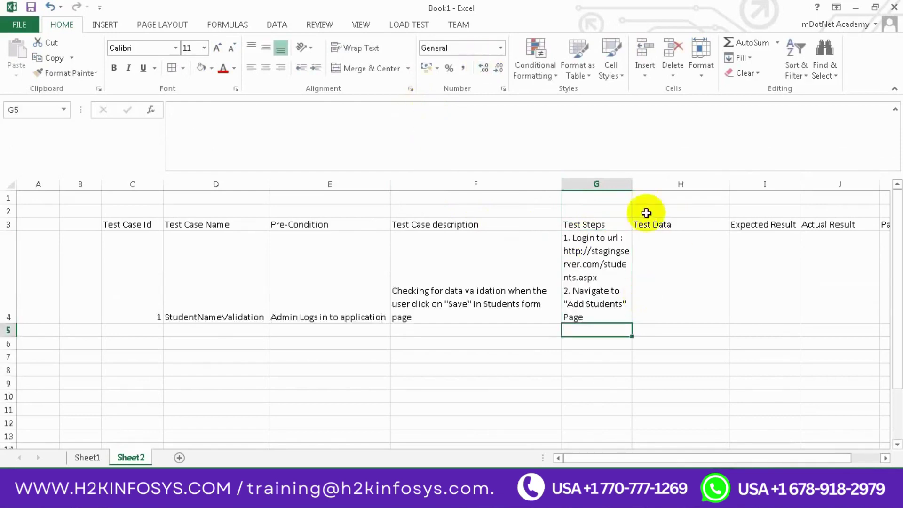
drag(633, 184, 769, 184)
Step: Add steps 3–5 to G4: enter students name, enter students address, click "Save"
click(665, 276)
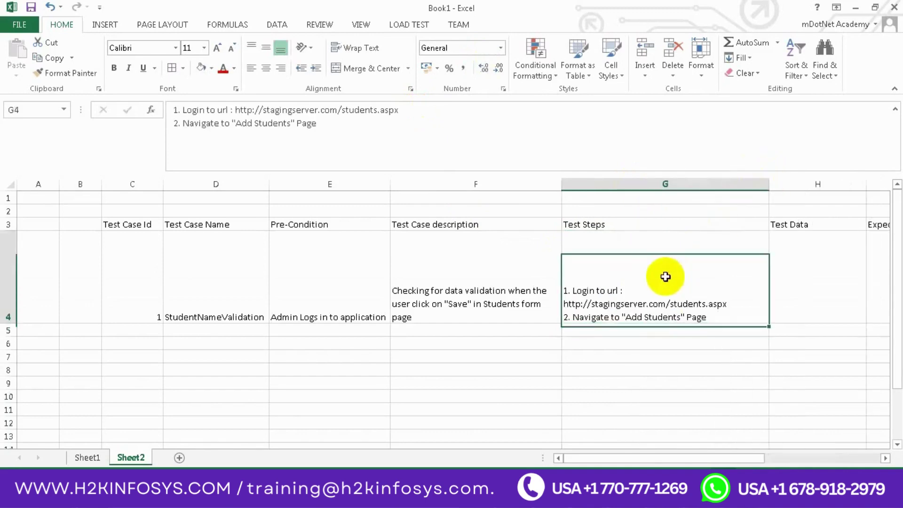
click(322, 122)
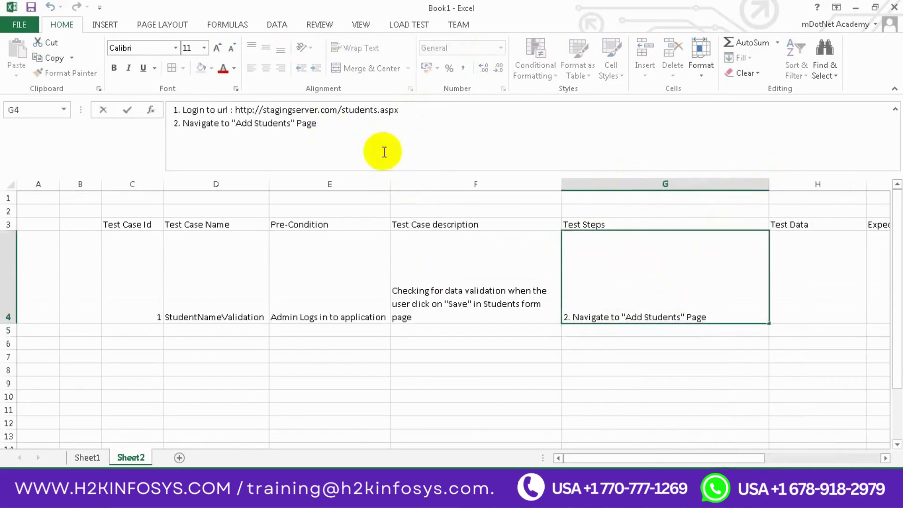
key(alt+Return)
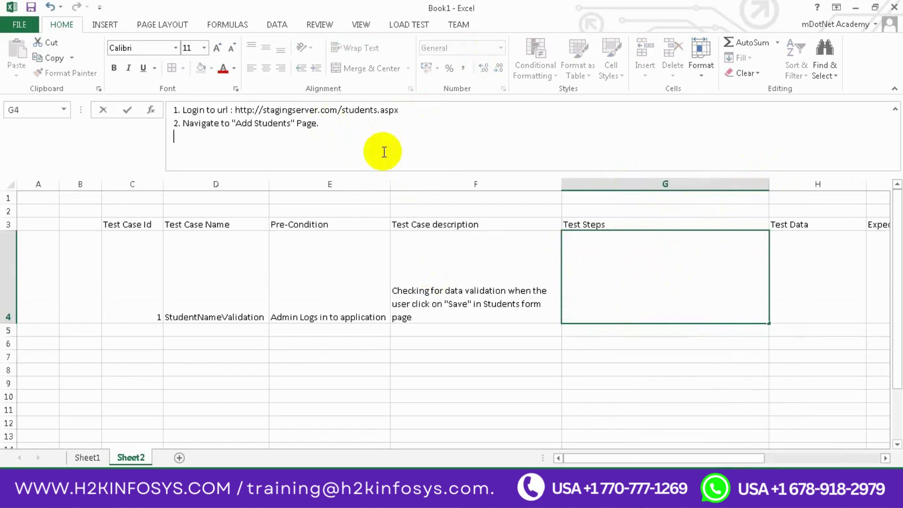
text(3. Enter stu)
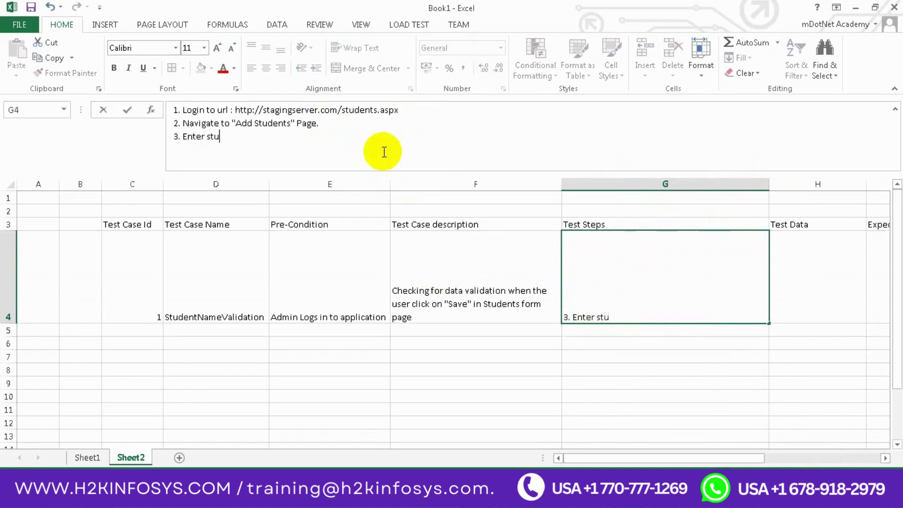
text(dents name)
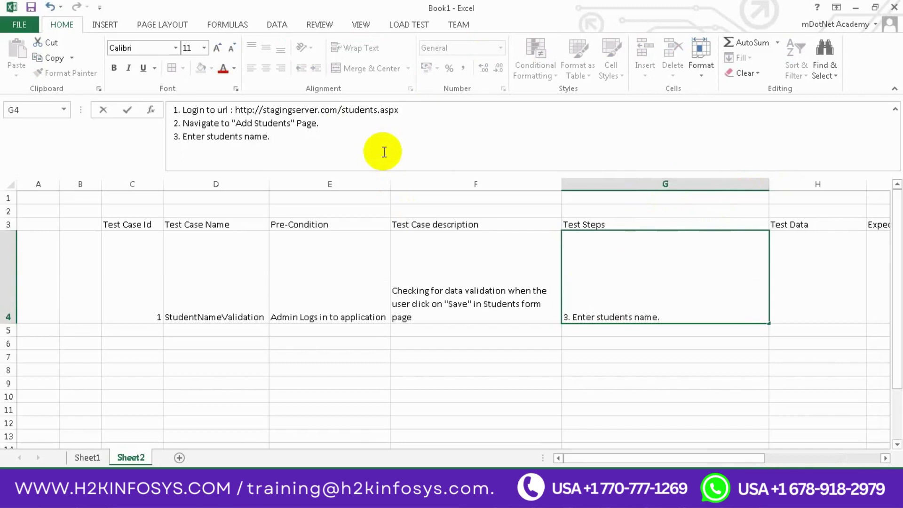
text(.)
key(alt+Return)
text(4. Ent)
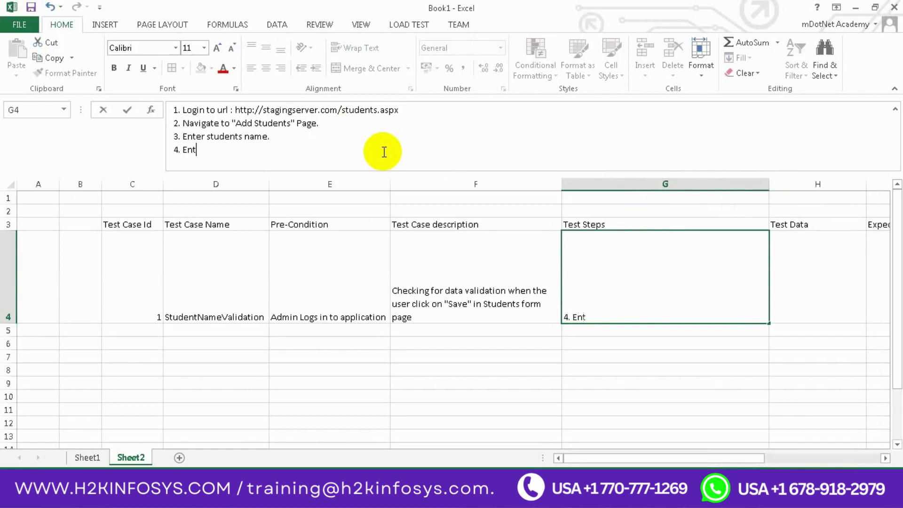
text(er students a)
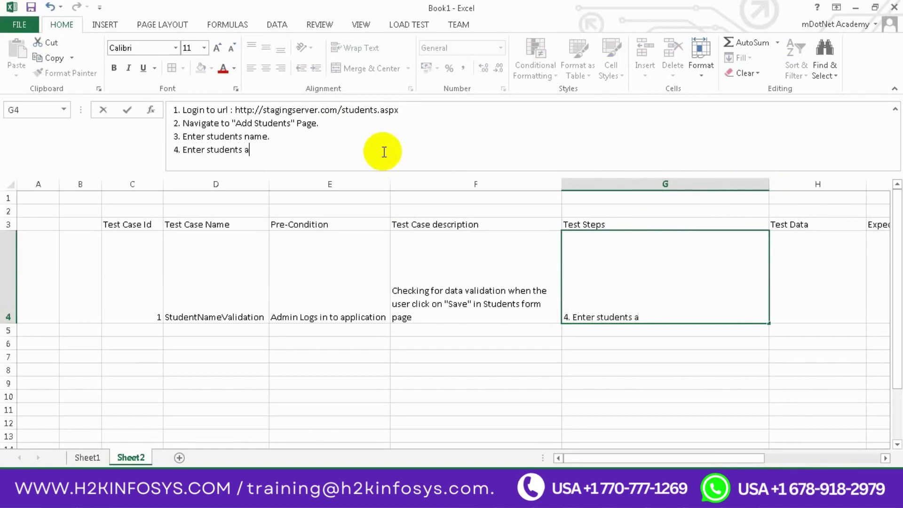
text(ddress.)
key(alt+Return)
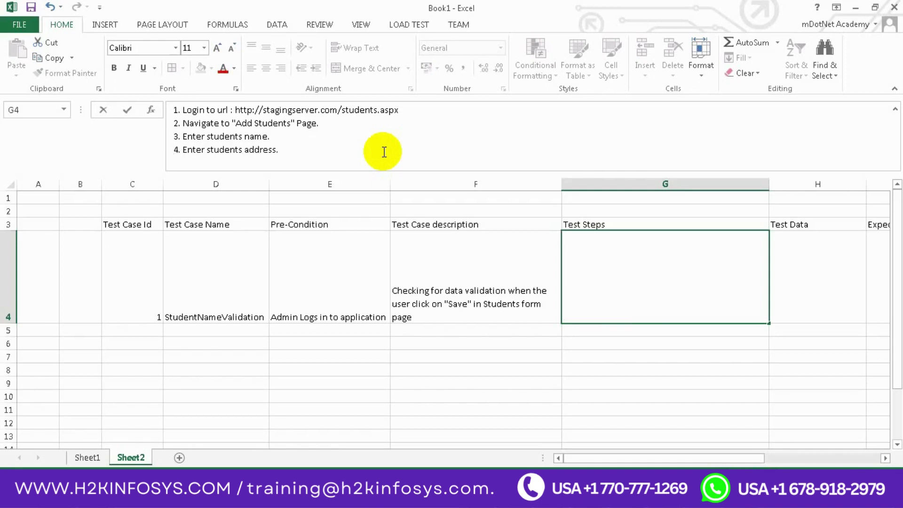
text(5. Click on "Save)
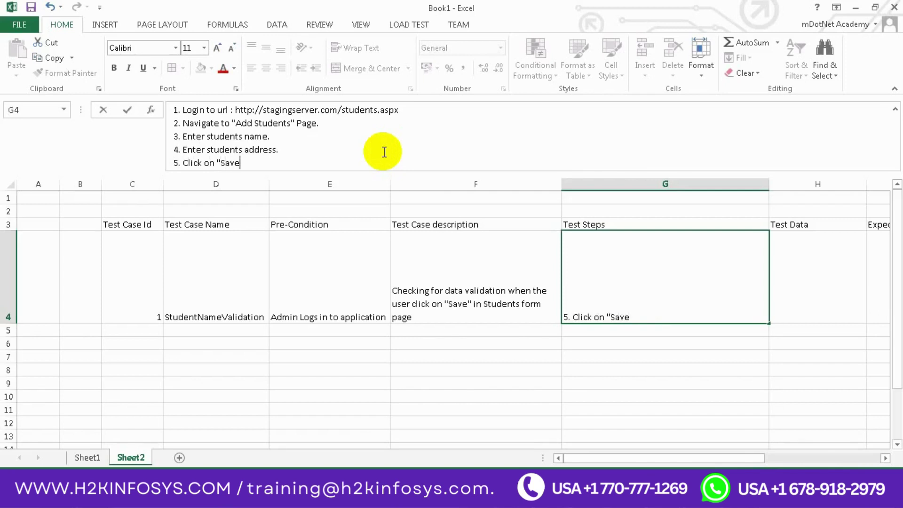
text(")
key(Return)
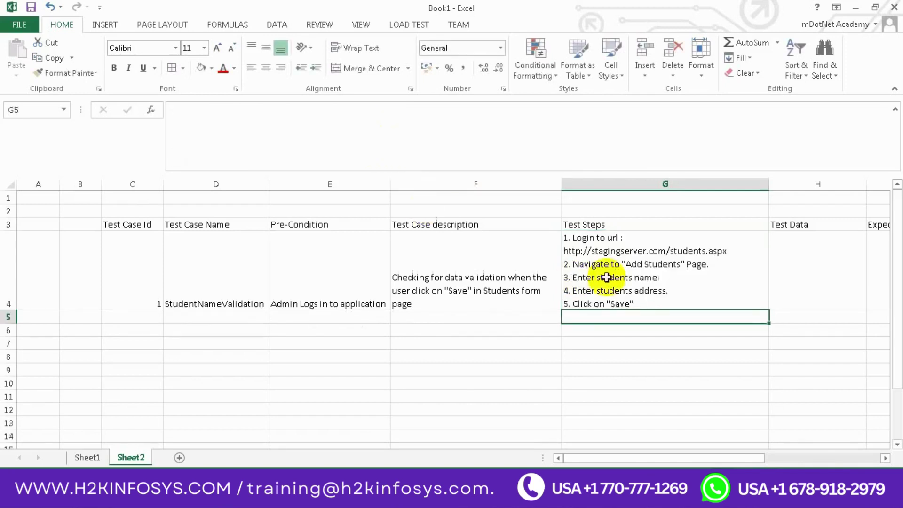
click(627, 268)
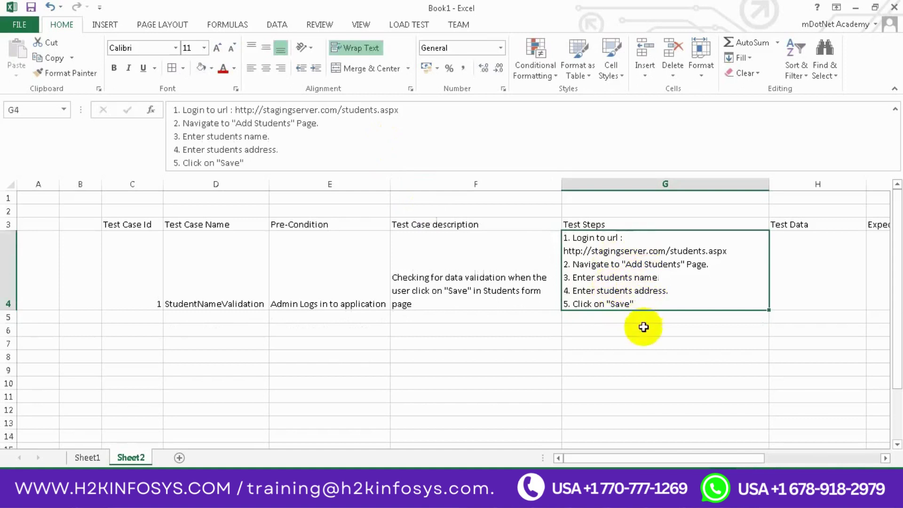
Step: Enter a quoted sample student name in H4 with an Address label on a line below
click(810, 285)
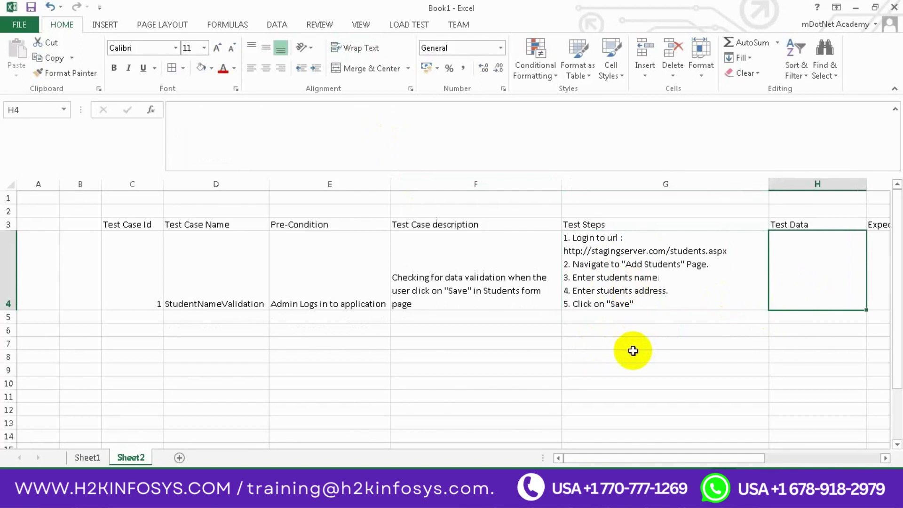
text("meganadh)
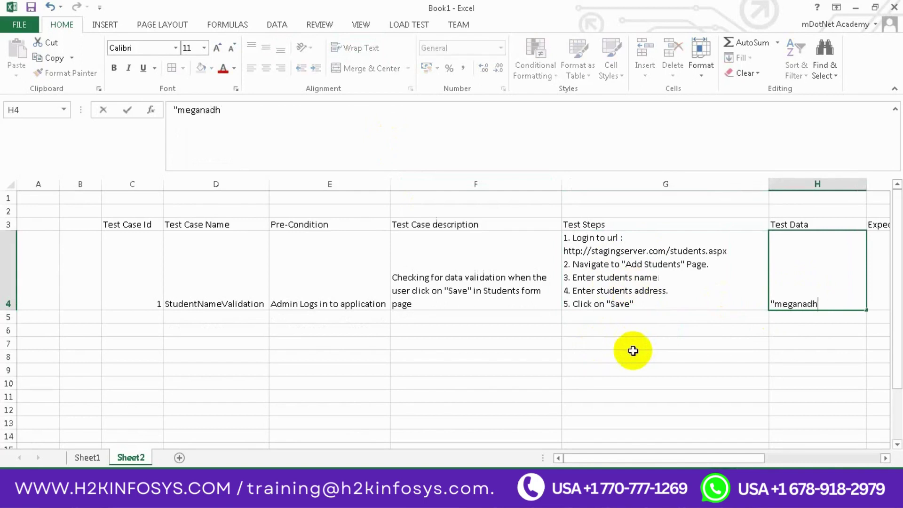
text(")
key(alt+Return)
key(alt+Return)
text(A)
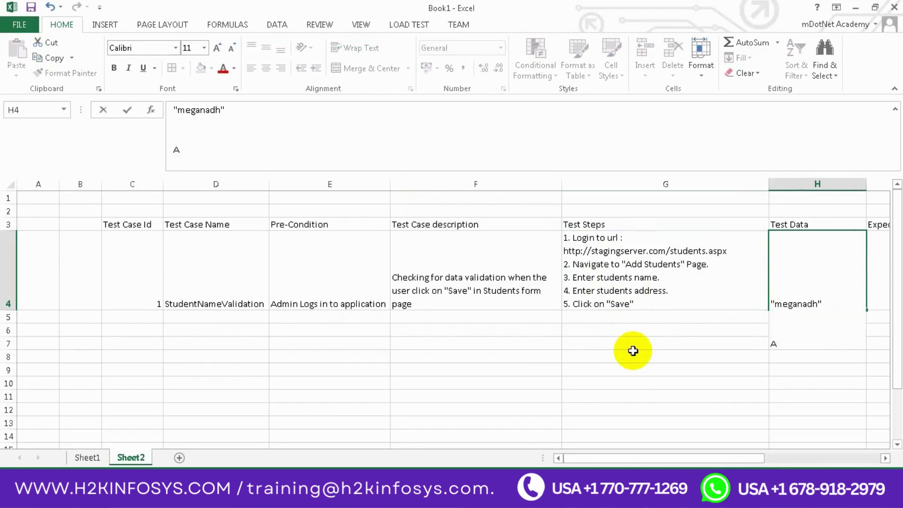
text(ddress:)
key(shift+Tab)
key(Tab)
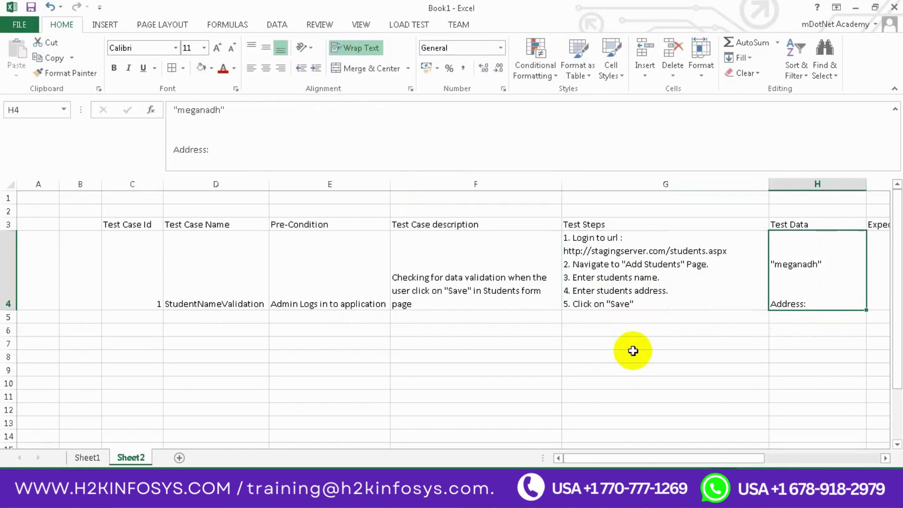
Step: Underline the Address: label in H4 and commit the cell
drag(208, 147, 157, 157)
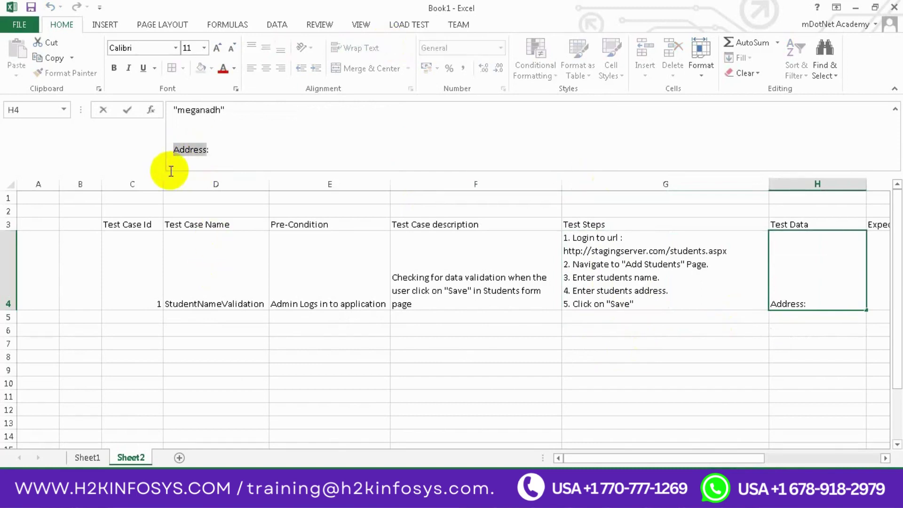
key(ctrl+u)
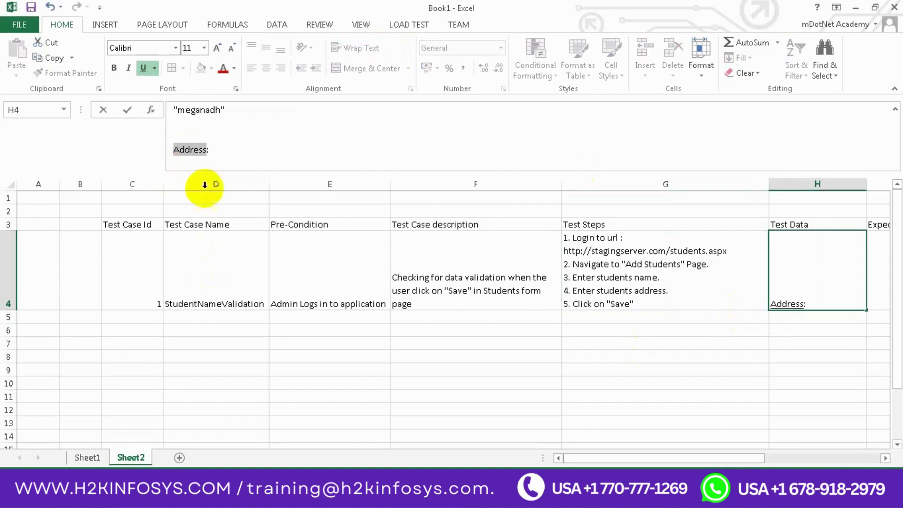
click(224, 157)
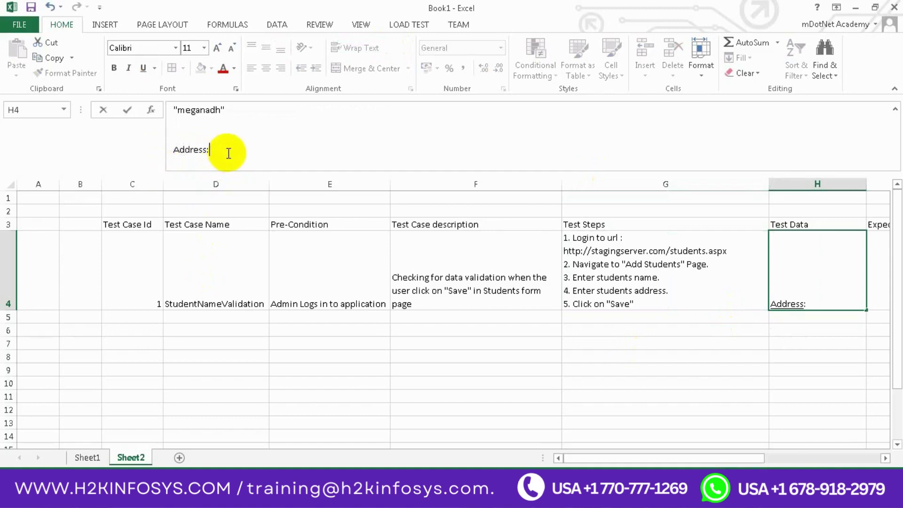
key(Return)
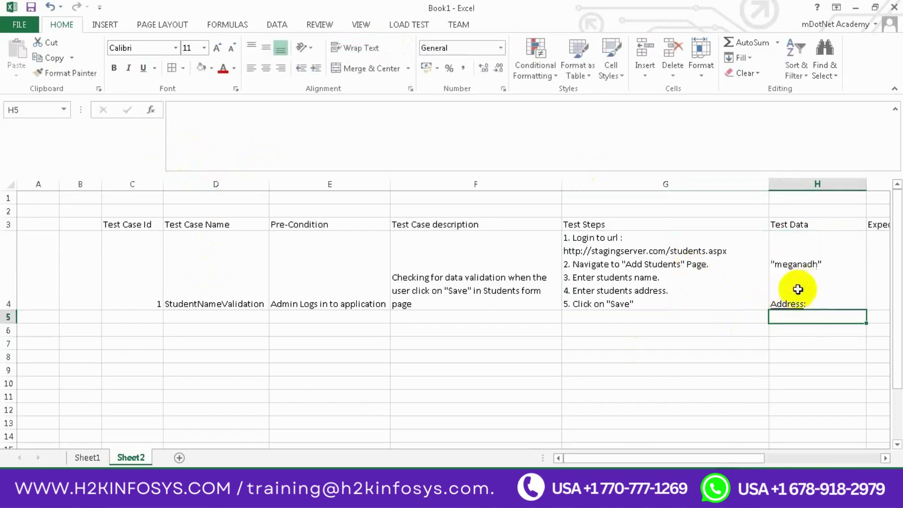
click(798, 290)
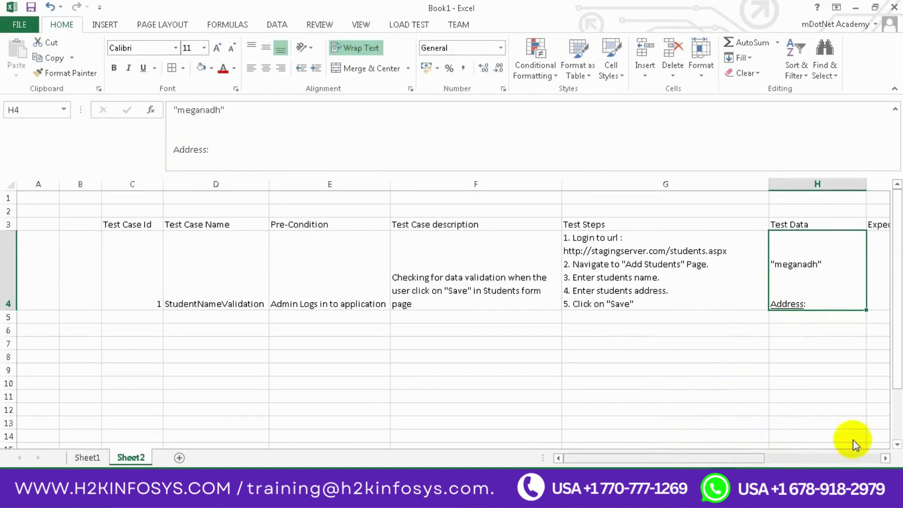
Step: Append a long run of random letters to the sample student name in H4
click(885, 459)
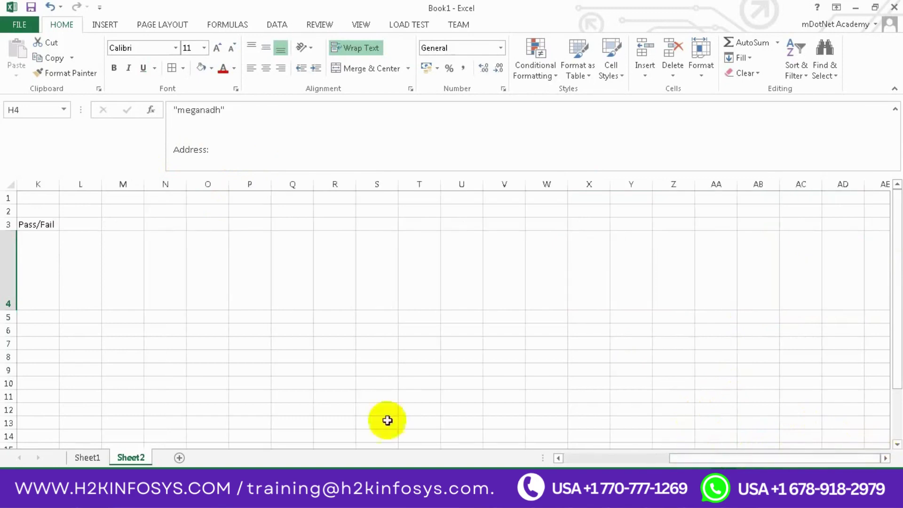
click(559, 458)
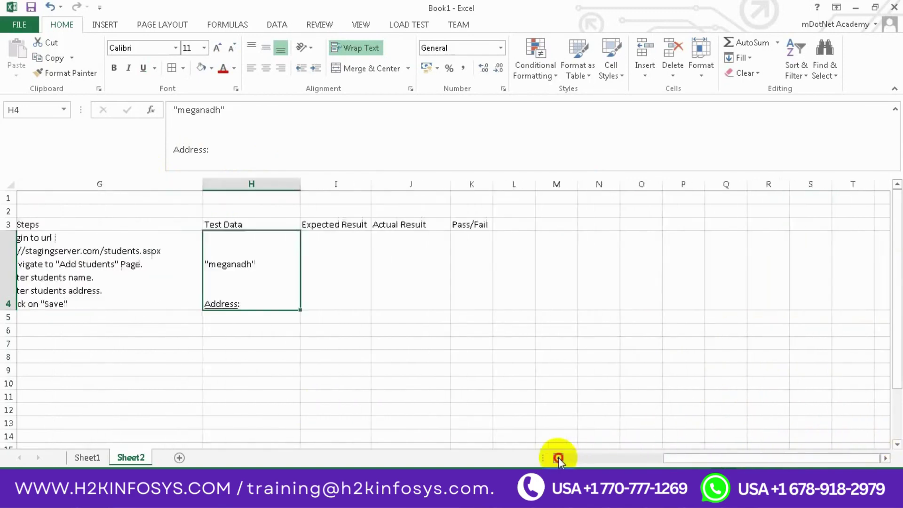
click(531, 282)
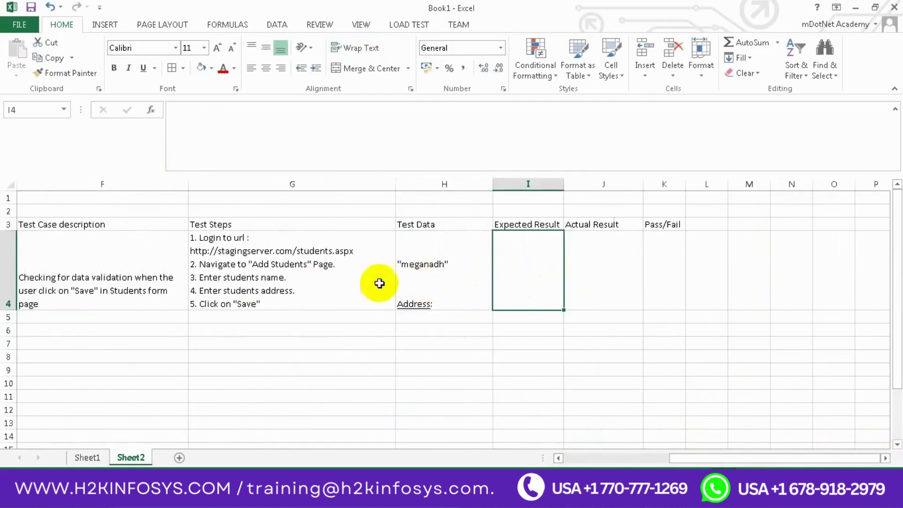
click(422, 265)
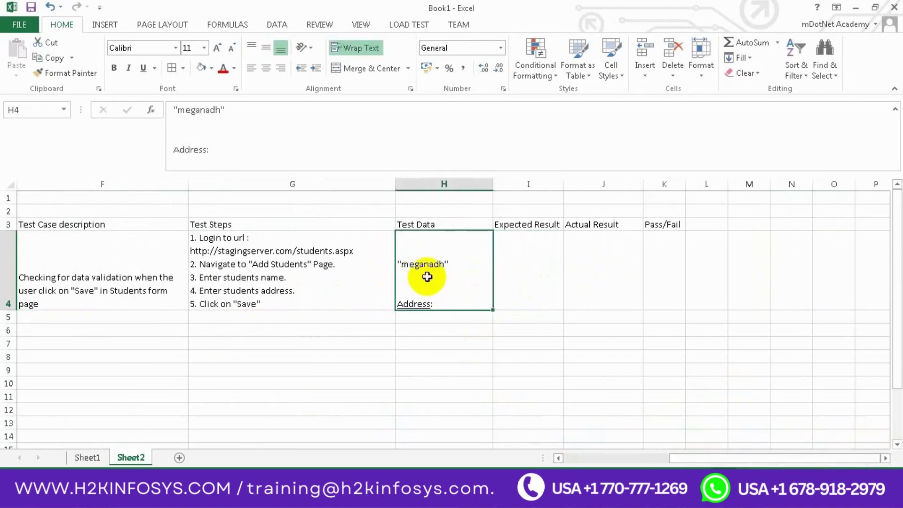
click(221, 110)
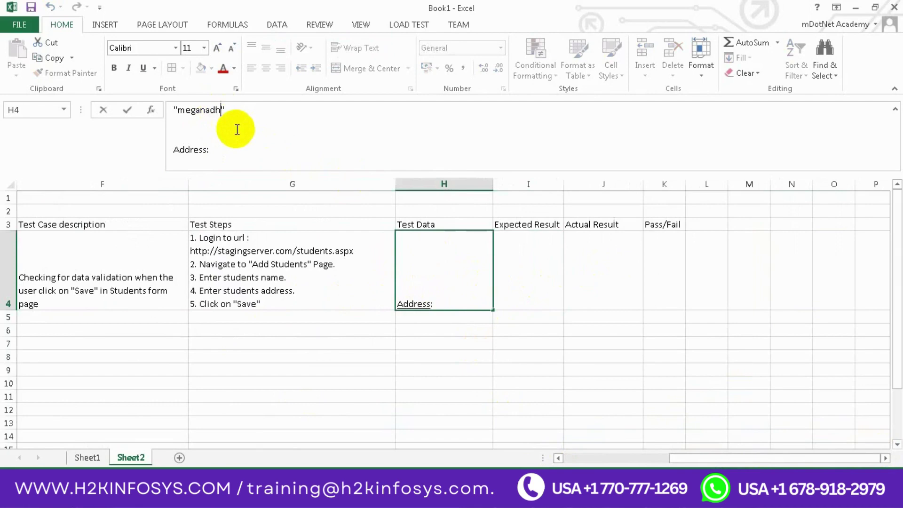
text(lasjdf lasjf sdlfkjs flj)
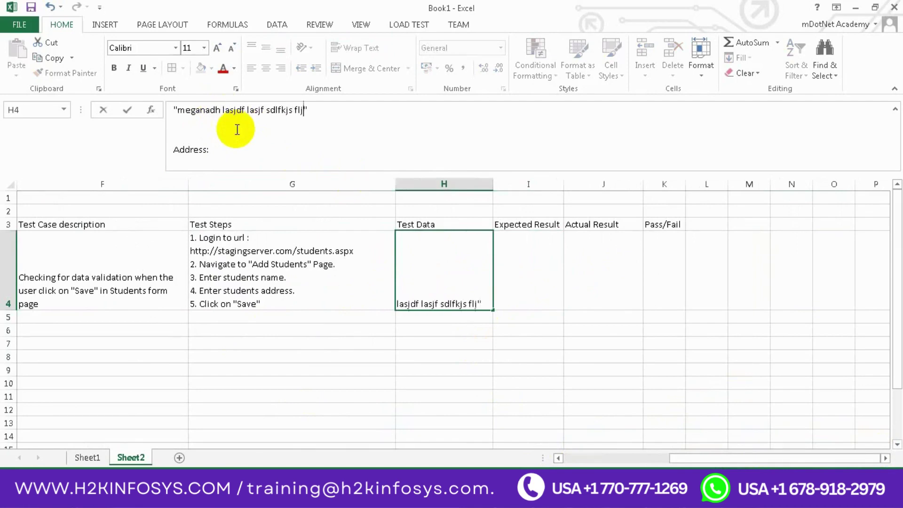
text(lsjflksdjflksdjflsd flsdjfl sdjf)
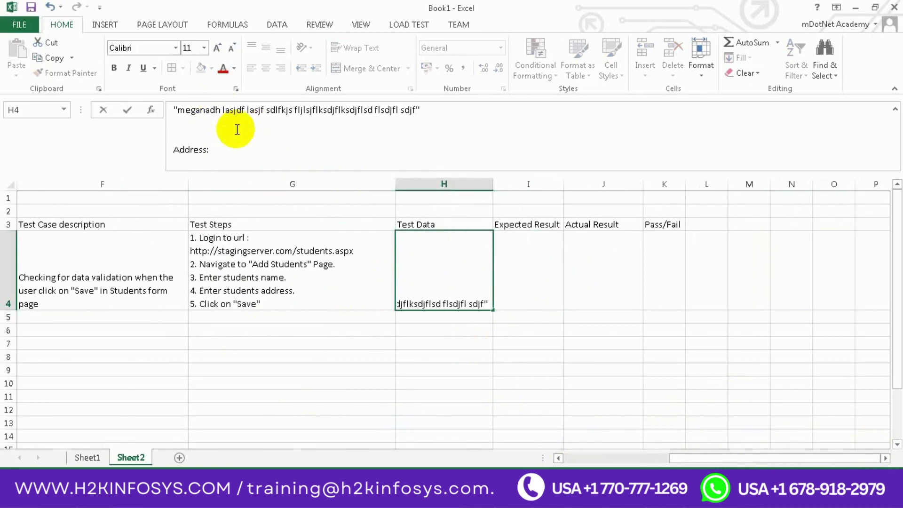
key(Return)
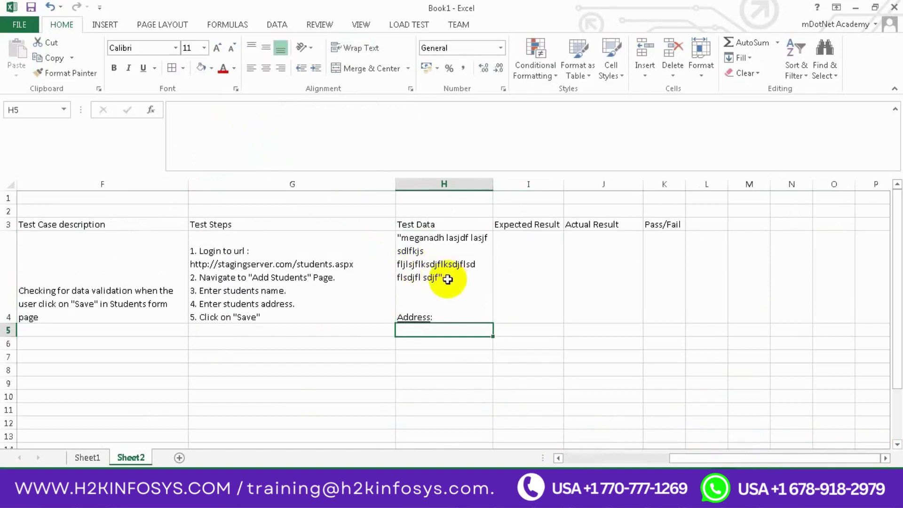
Step: Write I4's expected result: alert "Name should be less than 30 characters" should be displayed
click(533, 254)
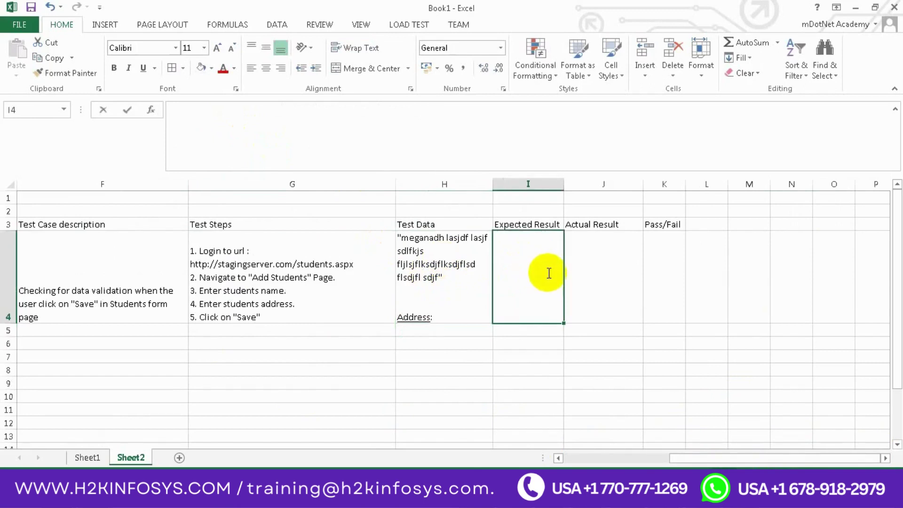
text(Invalid name)
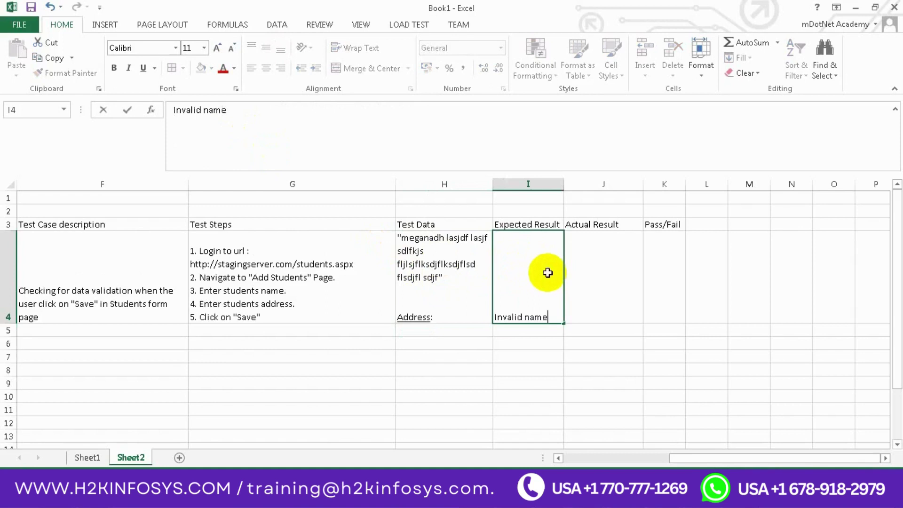
key(Return)
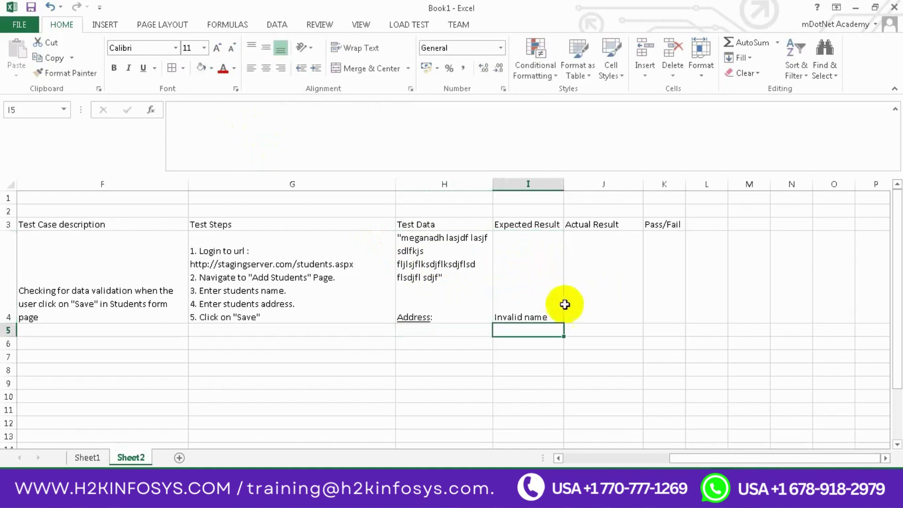
click(540, 313)
text(Message)
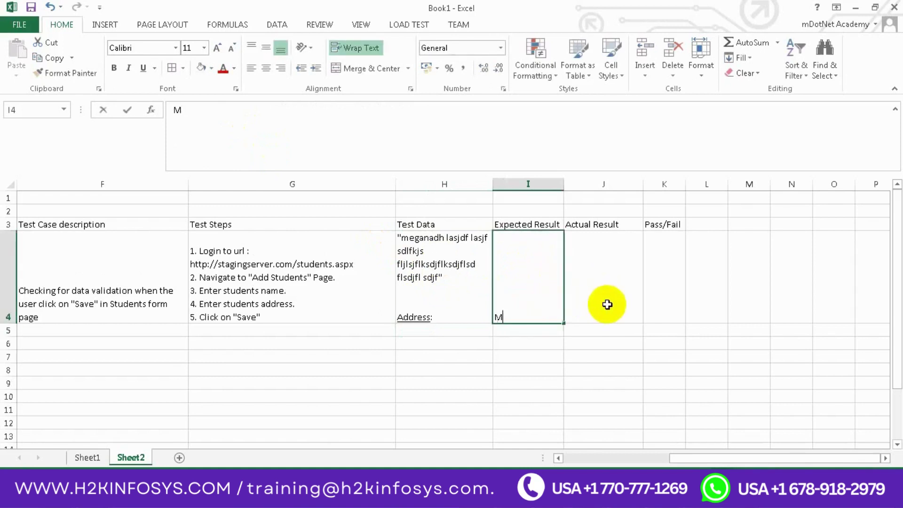
key(BackSpace)
key(BackSpace)
key(BackSpace)
key(BackSpace)
key(BackSpace)
key(BackSpace)
key(BackSpace)
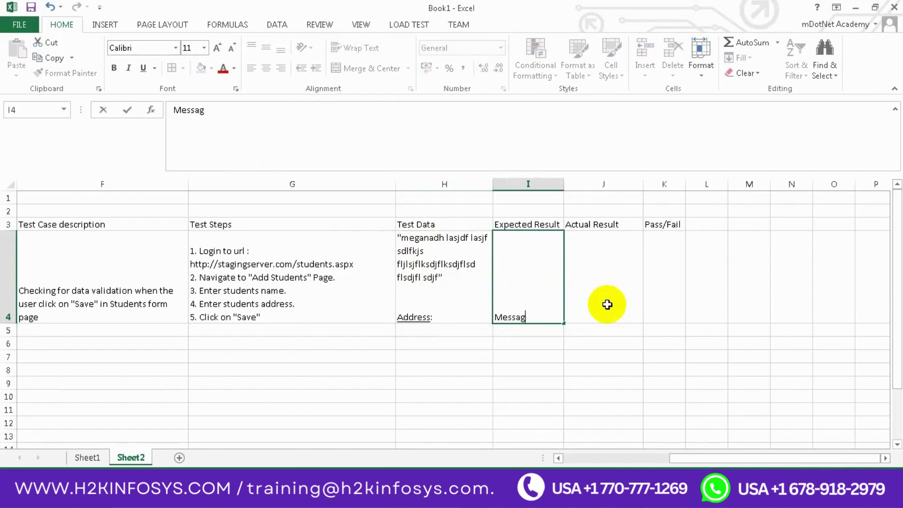
text(Aler)
text(s)
text( Message)
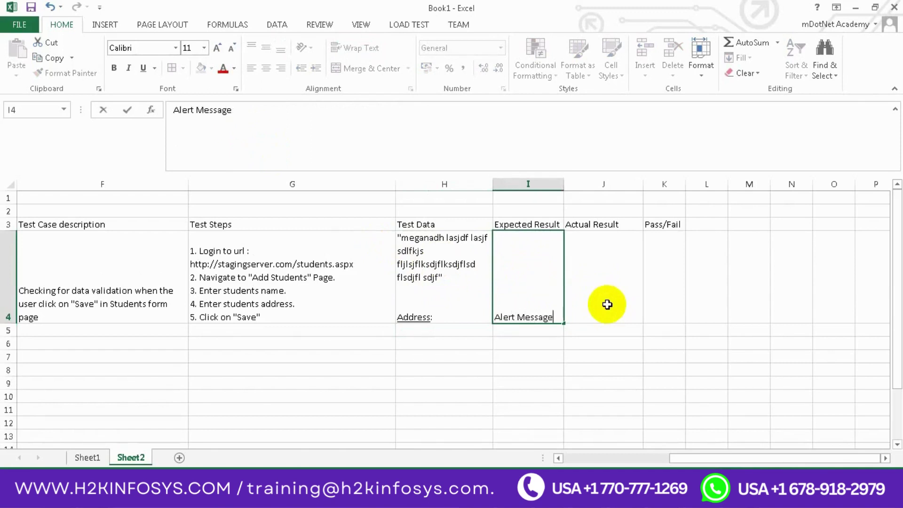
text( should be display)
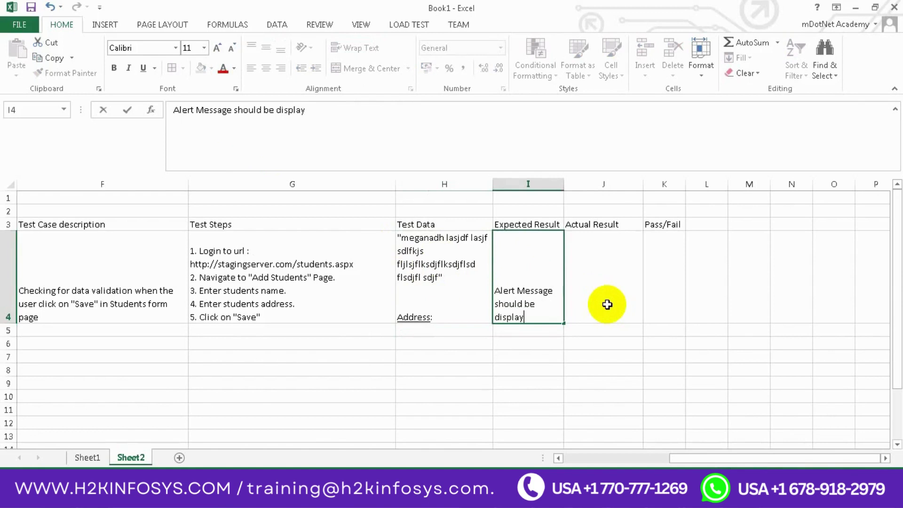
text(ed as "Name )
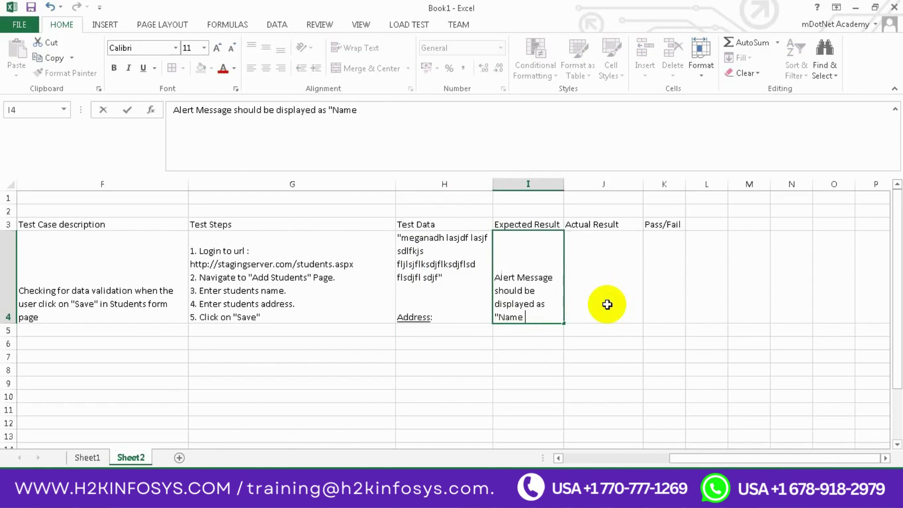
text(should be less th)
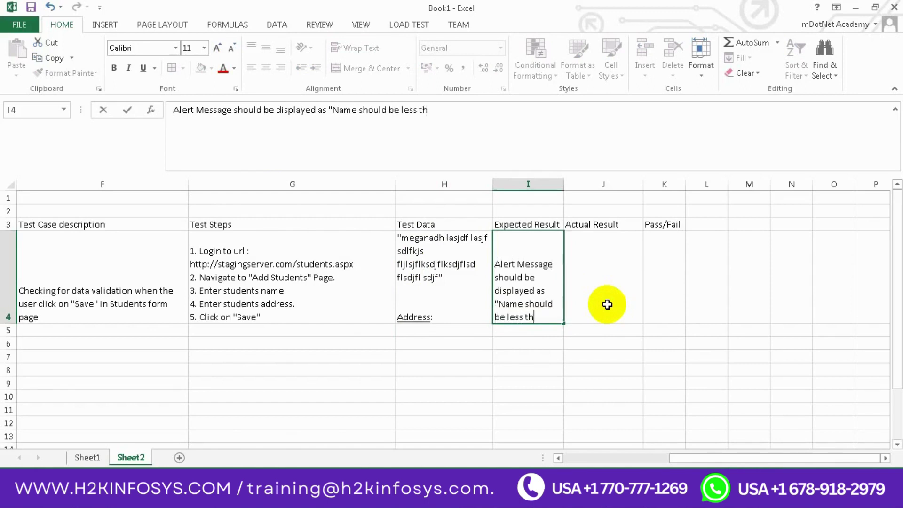
text(an 30 characters)
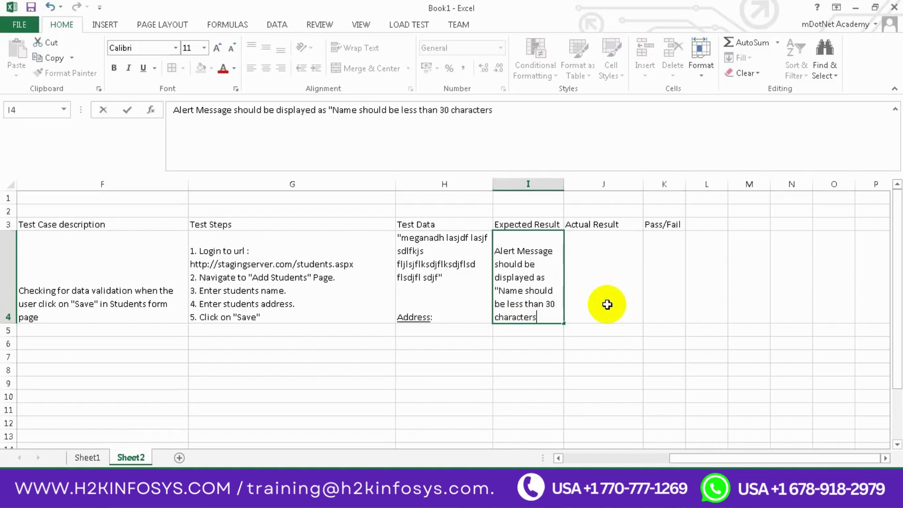
key(Return)
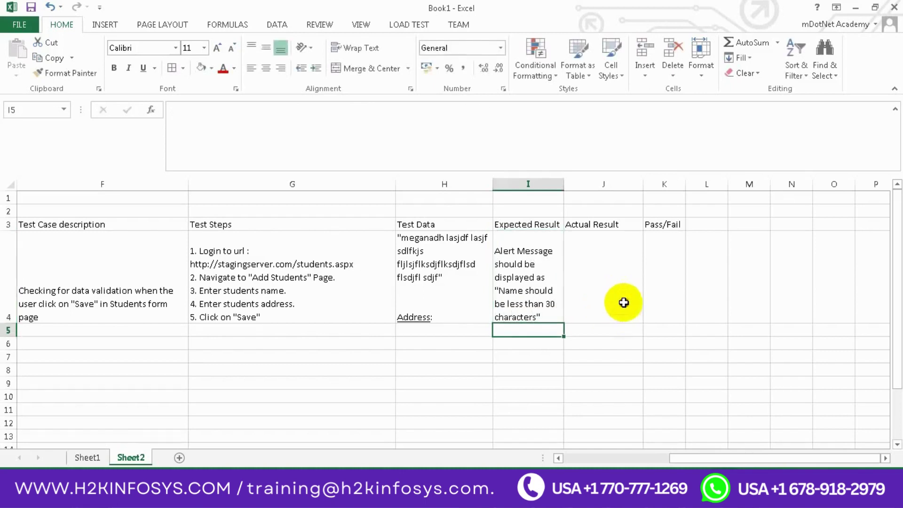
Step: Record "500 error page" as the actual result in J4 and "FAIL" in K4
click(624, 303)
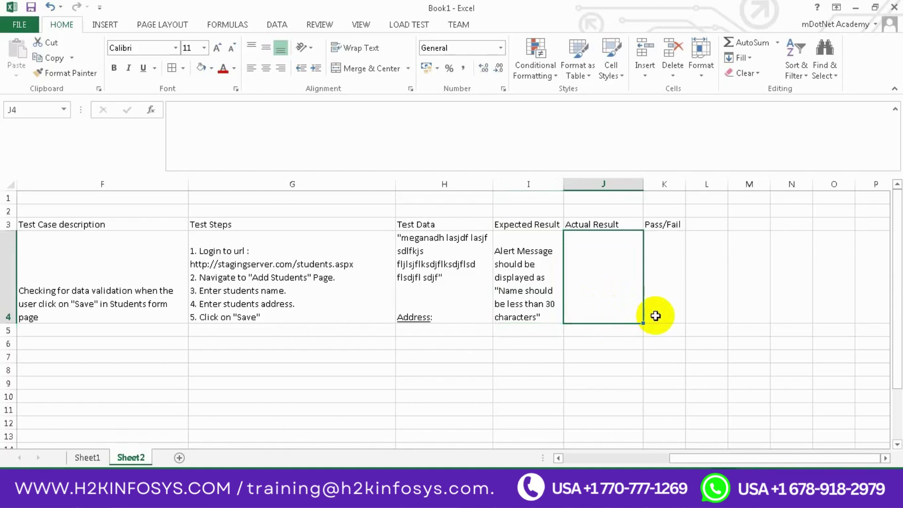
text(4)
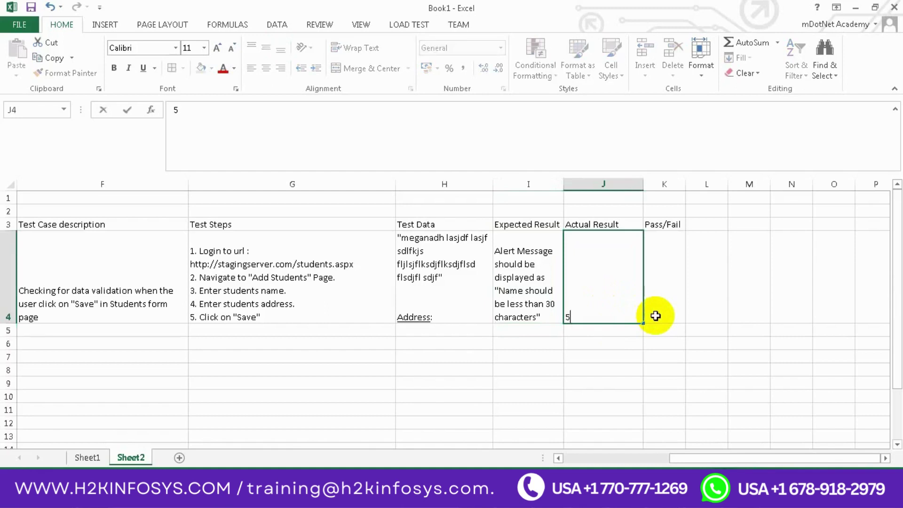
text(00)
key(BackSpace)
text(09)
key(BackSpace)
text(error page)
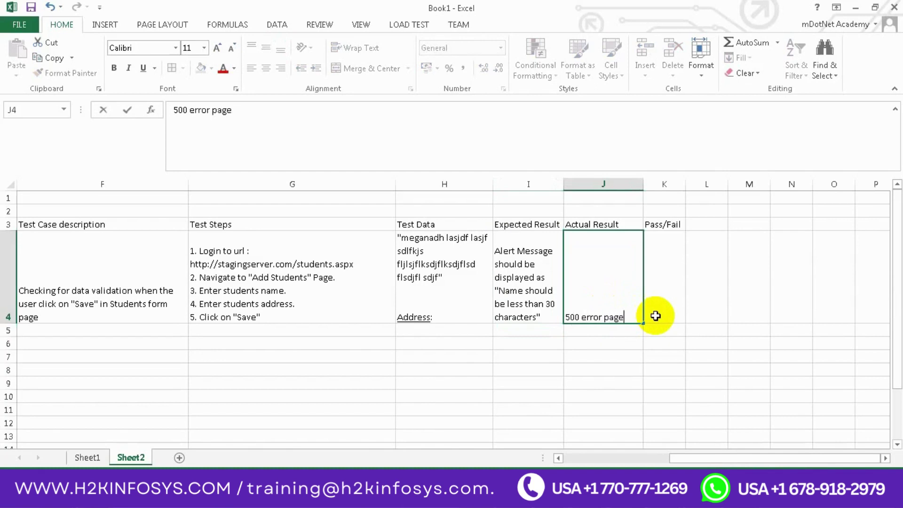
key(Return)
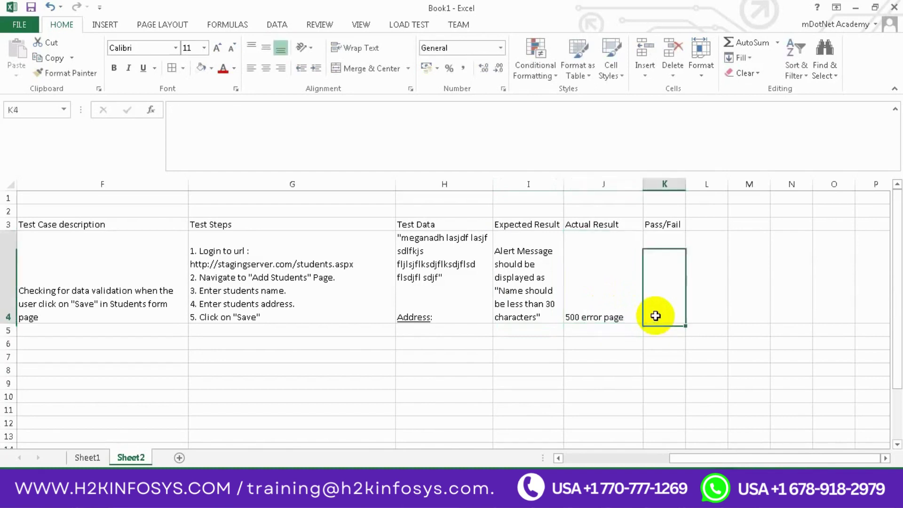
text(FAIL)
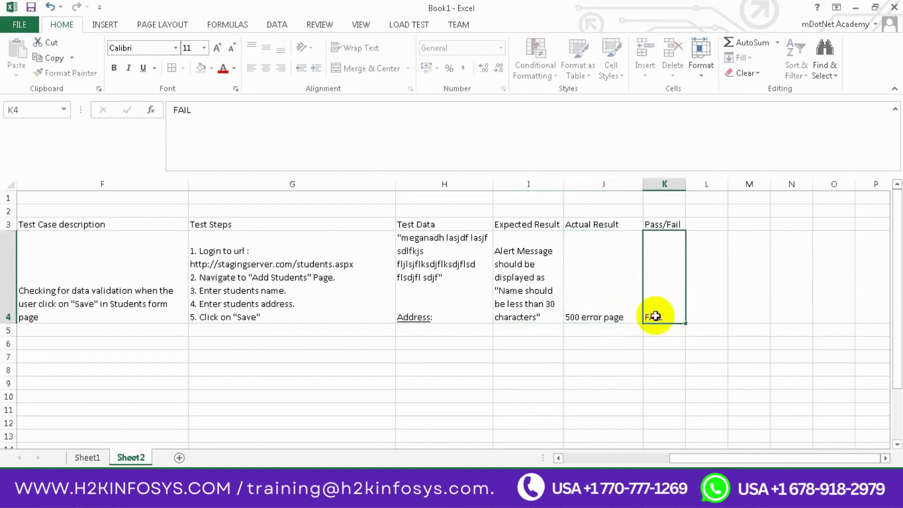
key(Left)
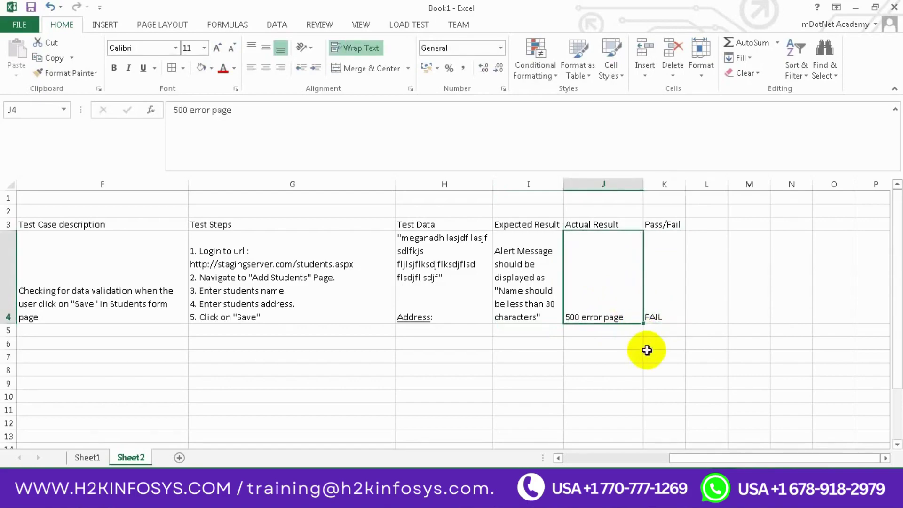
Step: Review the cells of test case row 4 from its start to the Test Data cell
key(Left)
key(Left)
key(Left)
key(Left)
key(Left)
key(Left)
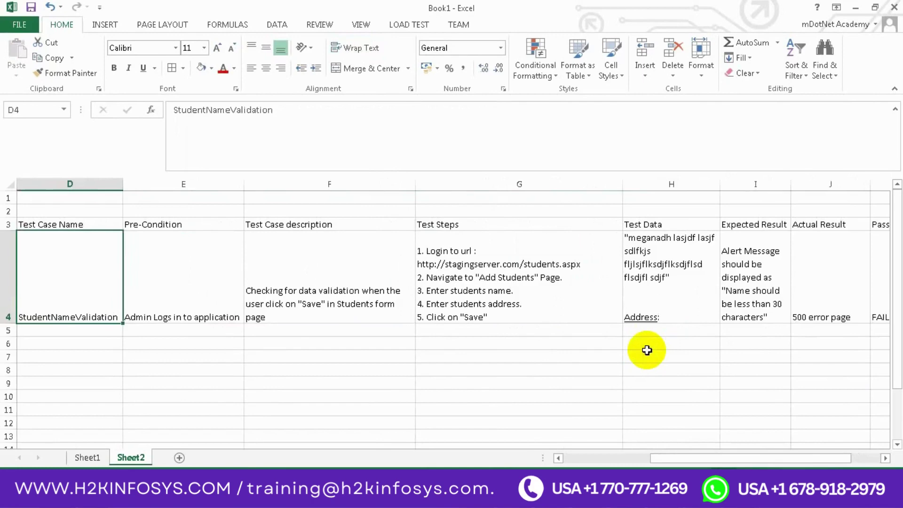
key(Left)
key(Left)
key(Left)
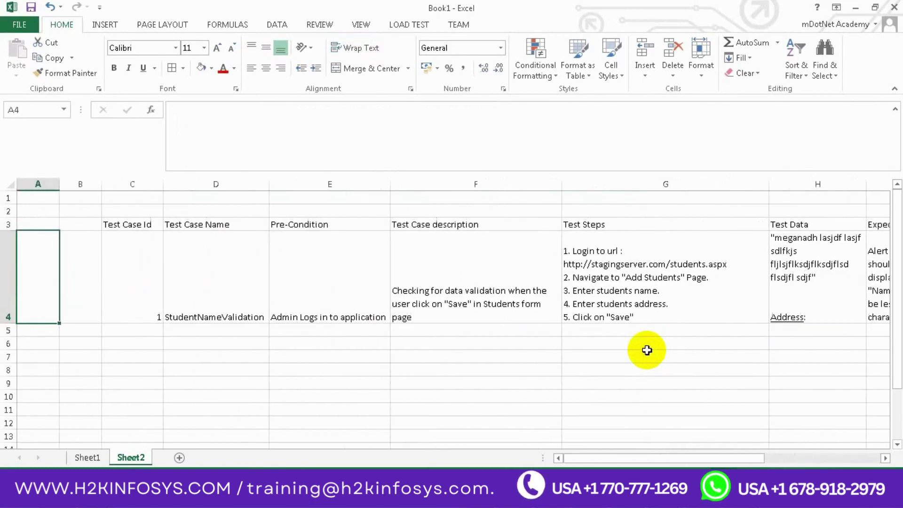
key(Right)
key(Right)
key(Right)
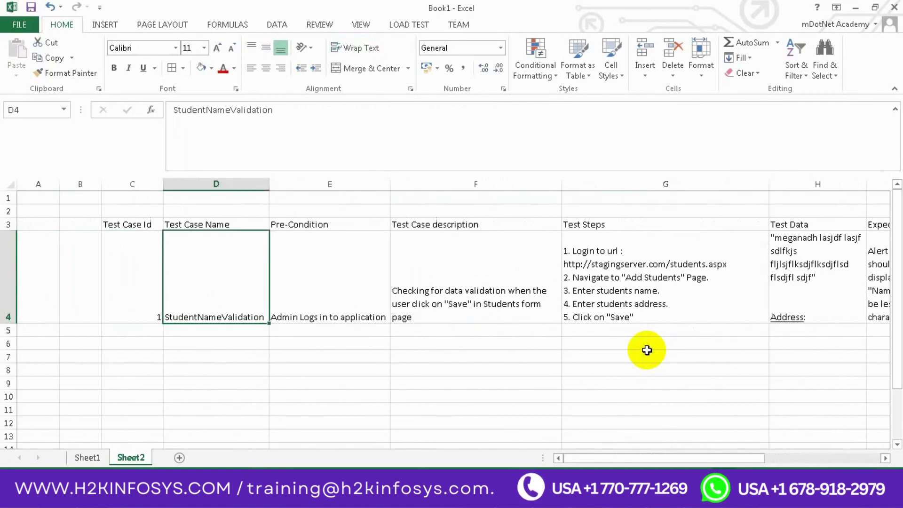
key(Right)
key(Right)
key(Right)
key(Right)
key(Right)
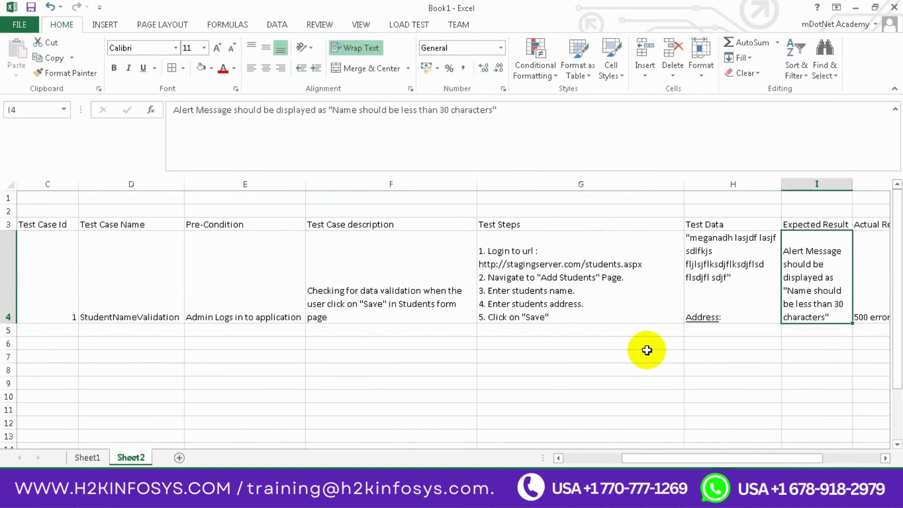
key(Left)
key(Left)
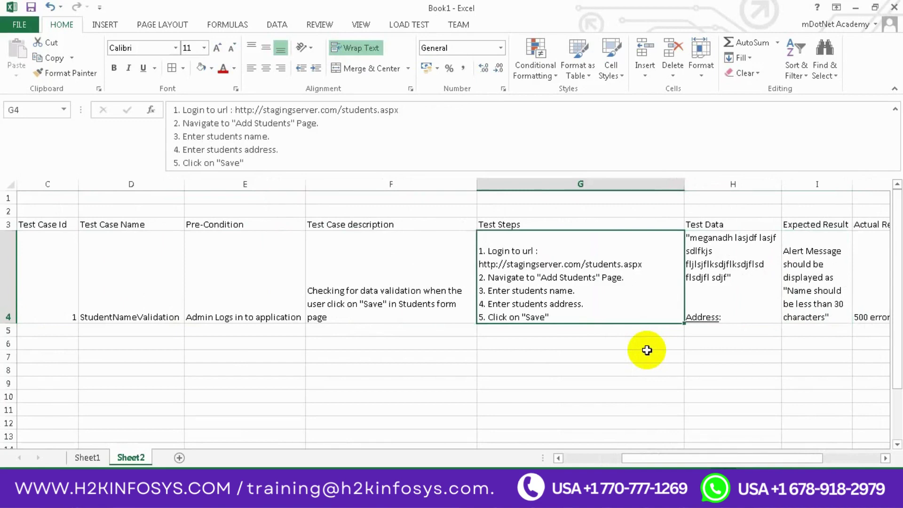
key(Right)
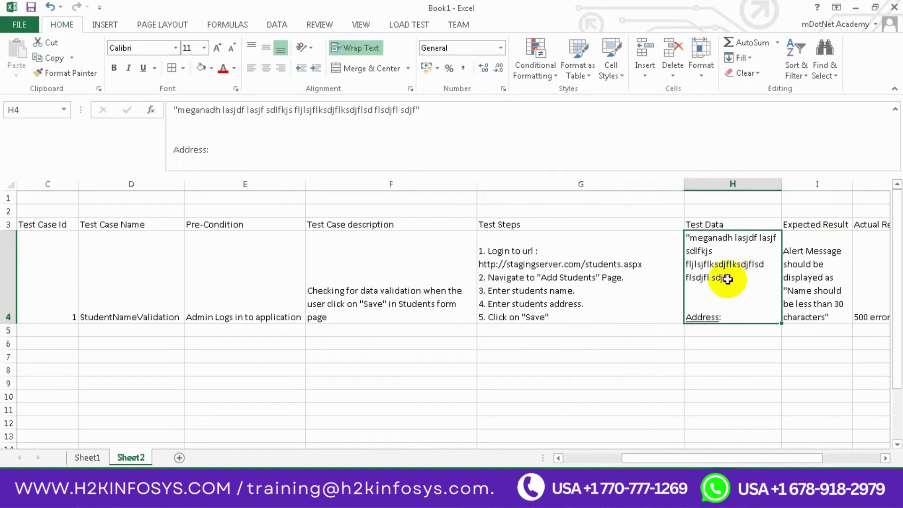
Step: Highlight the name line of H4 and compare it against the Paint mockup of the Student Name form
drag(419, 111, 172, 111)
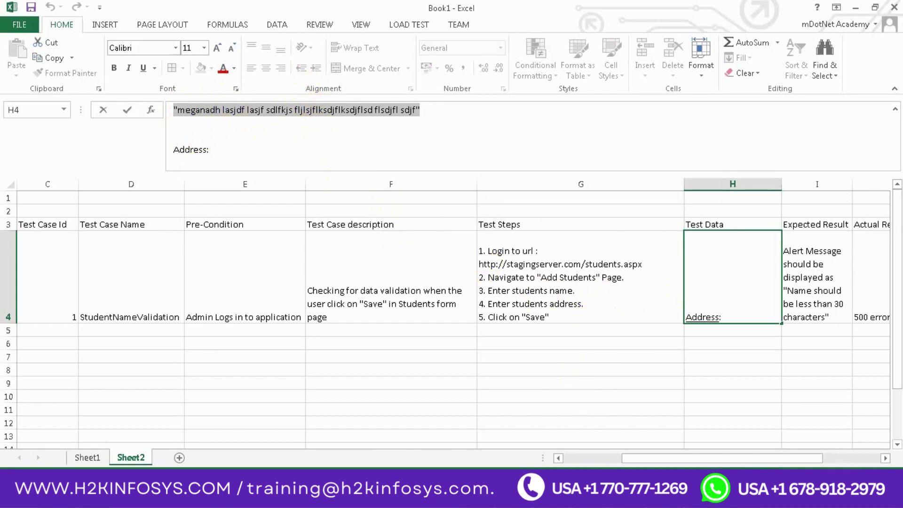
click(740, 466)
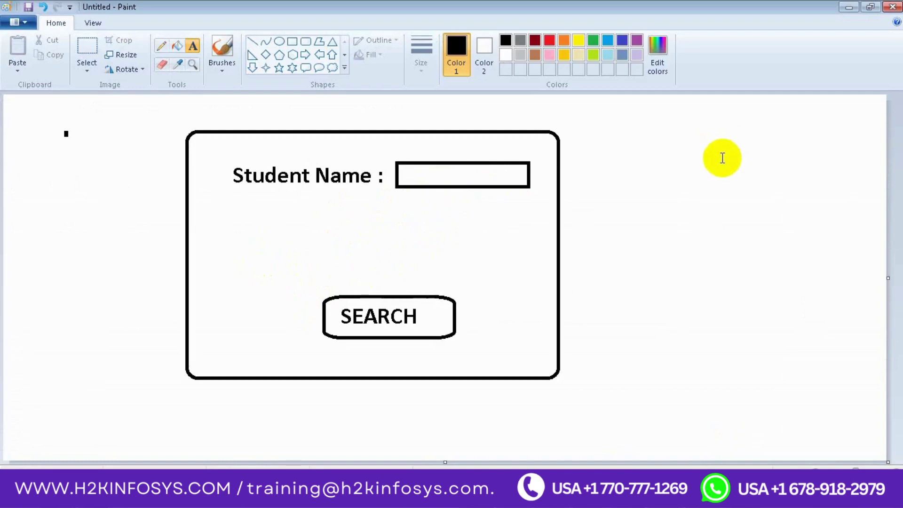
click(848, 7)
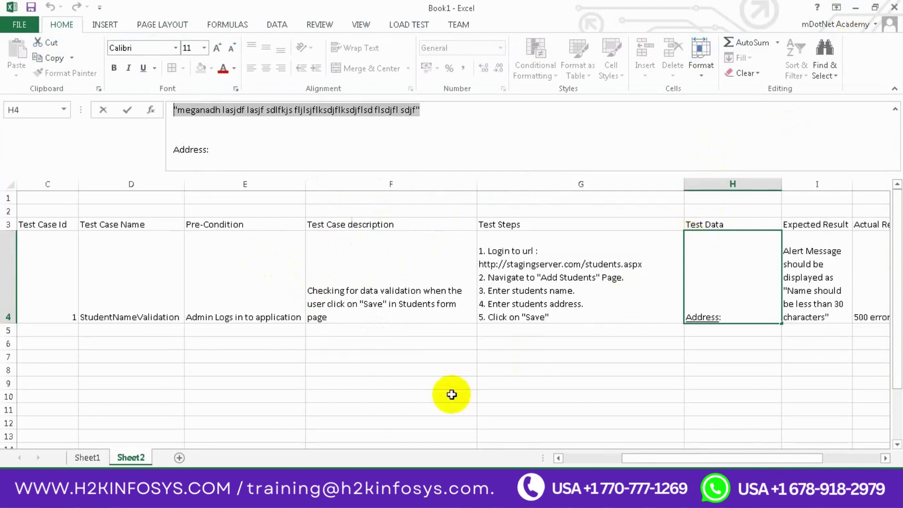
Step: Commit H4 and glance at the version-history sheet before returning to the test case
click(429, 372)
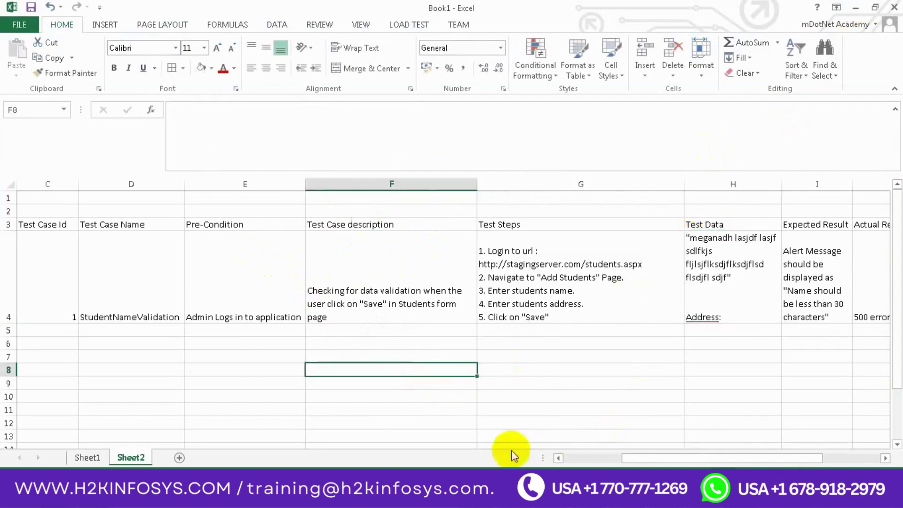
click(90, 458)
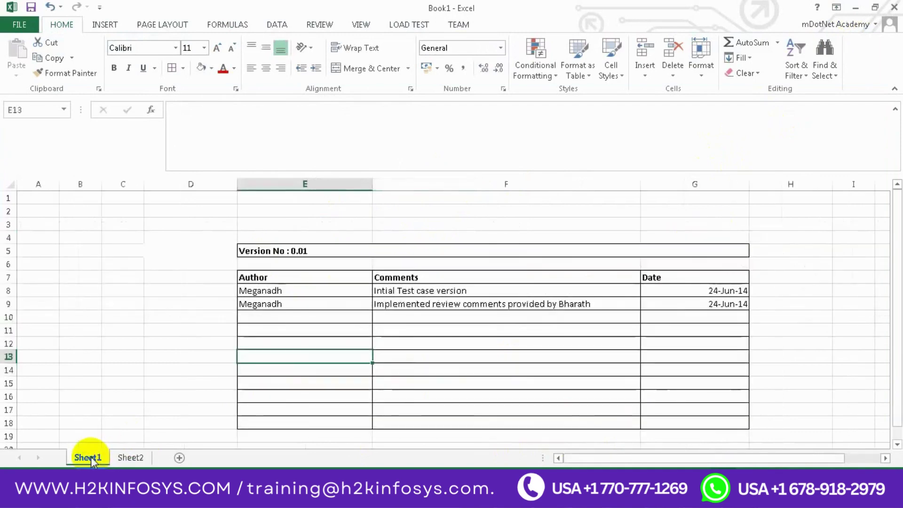
click(134, 458)
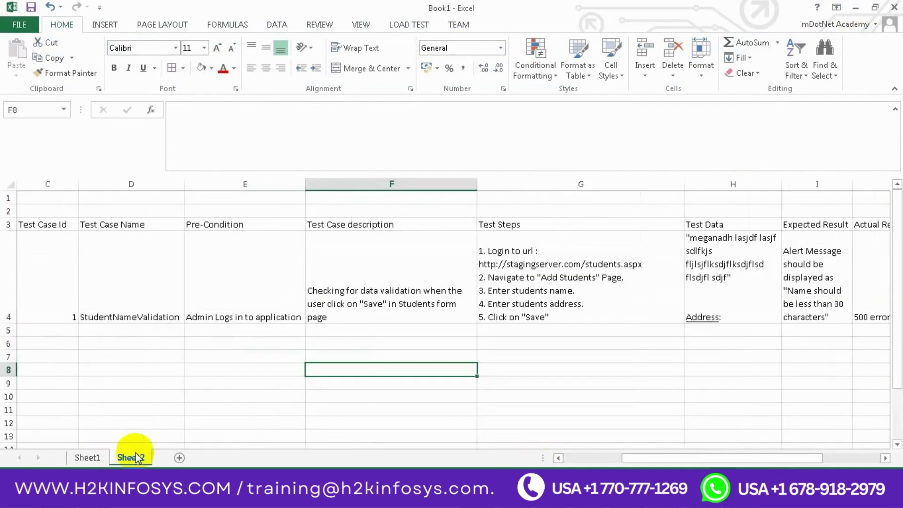
Step: Review each cell of the test-case row from Test Case Id C4 to Actual Result J4
click(60, 262)
click(155, 249)
click(221, 248)
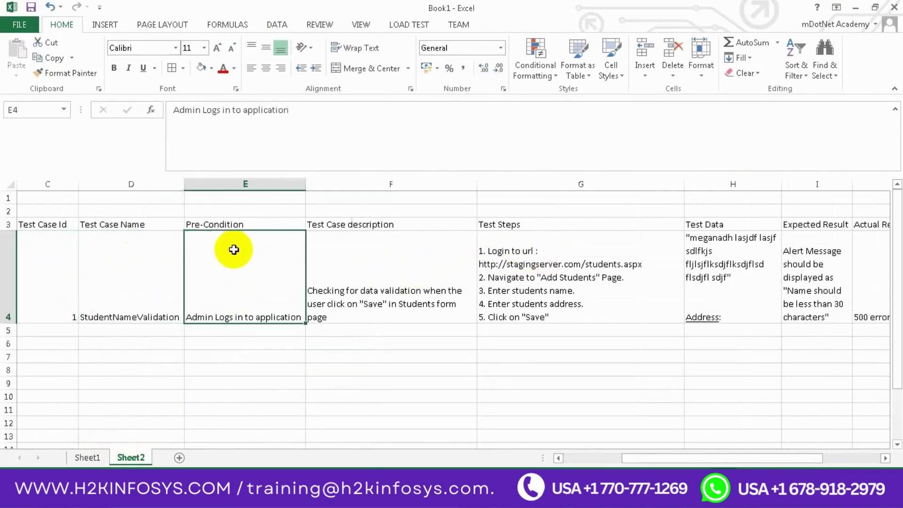
click(368, 241)
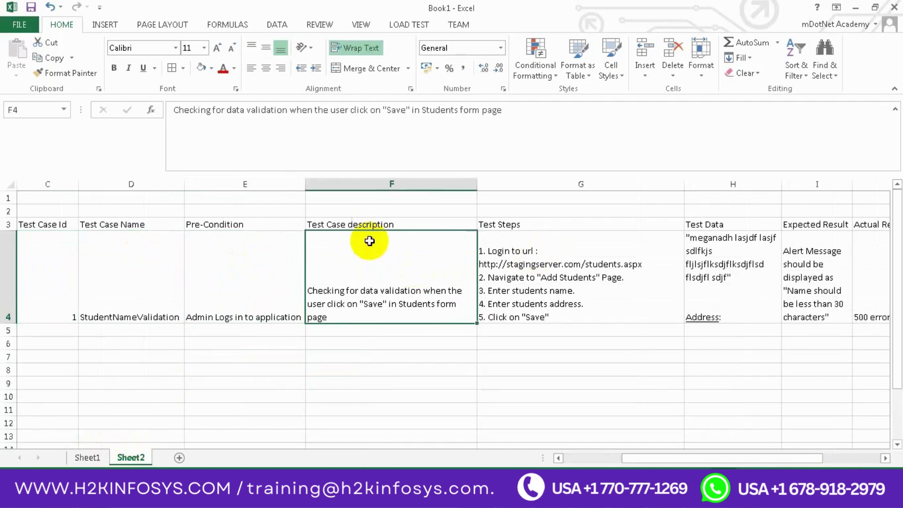
click(538, 241)
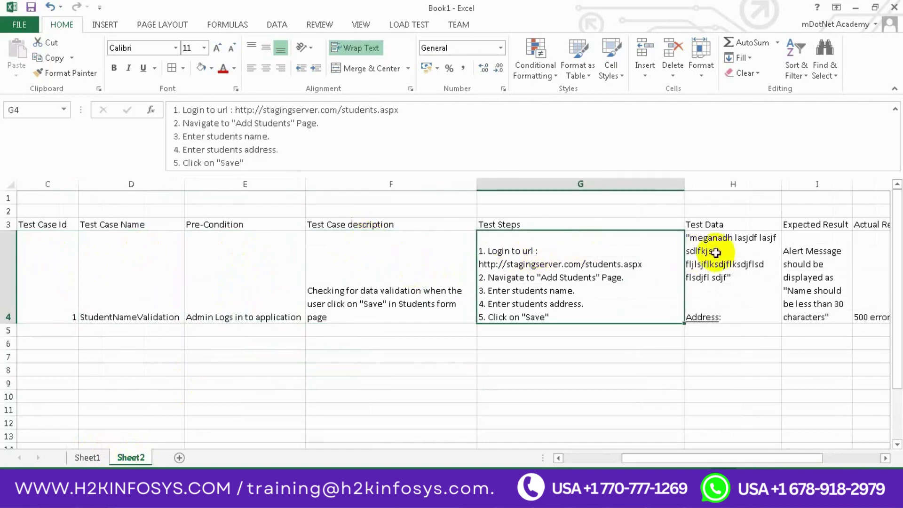
click(743, 254)
click(835, 254)
click(860, 254)
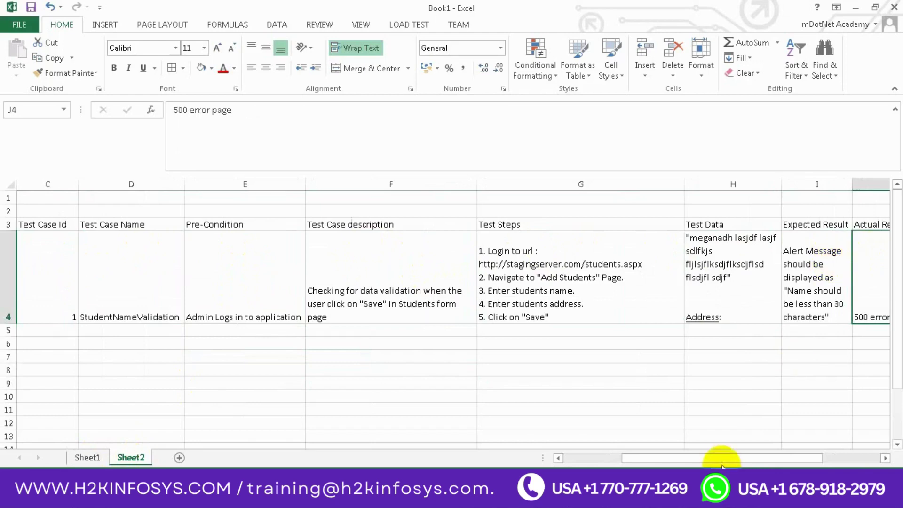
drag(716, 459, 754, 455)
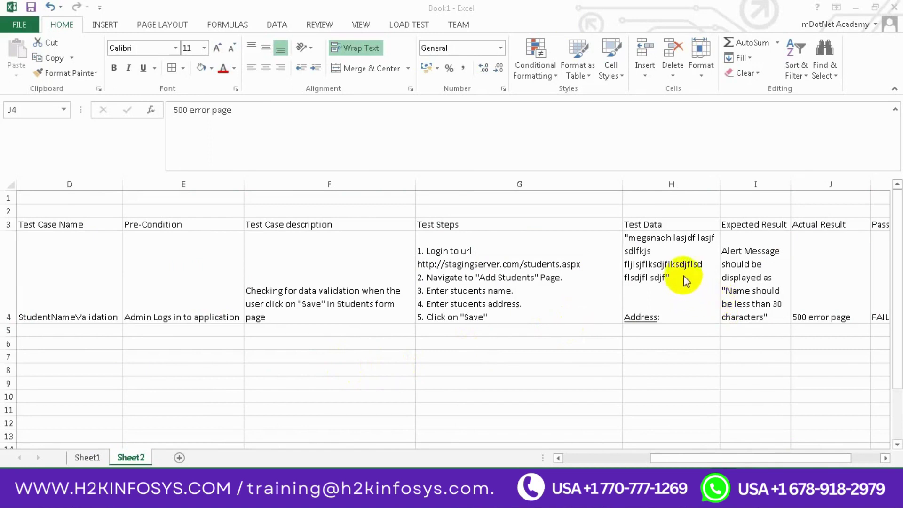
click(654, 262)
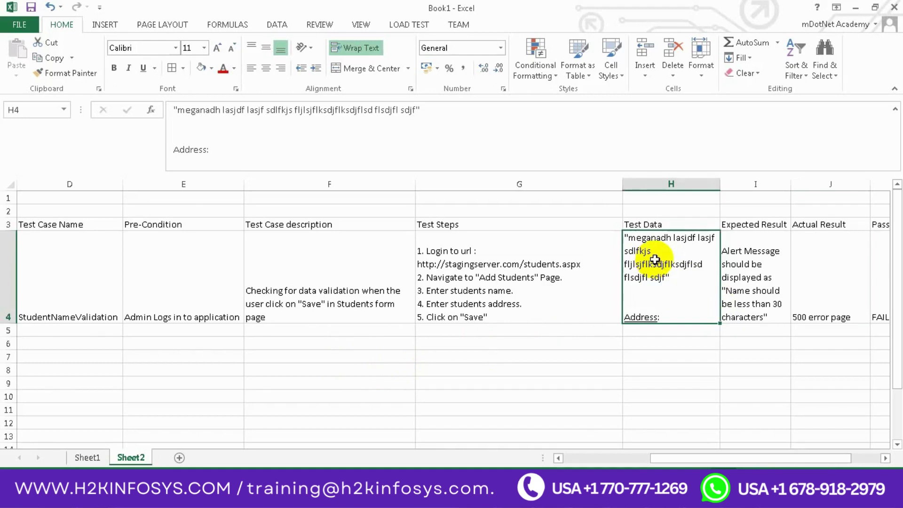
click(578, 314)
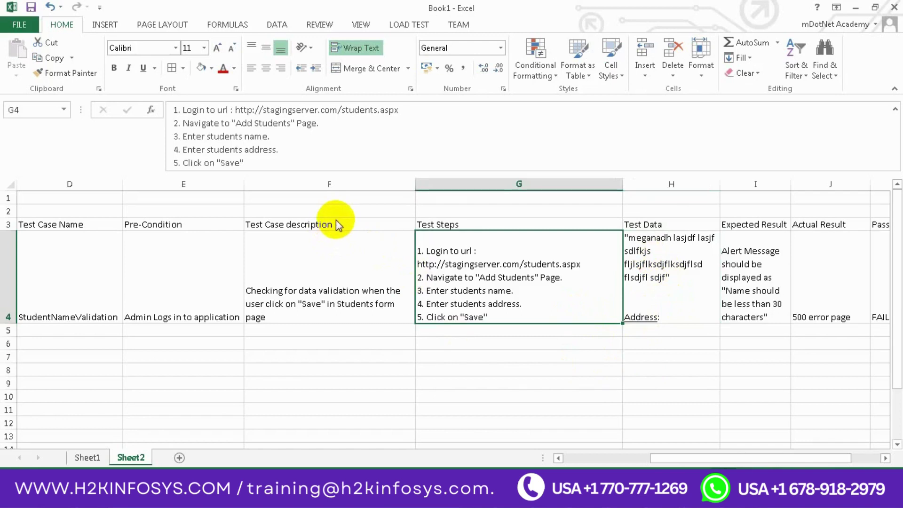
click(761, 297)
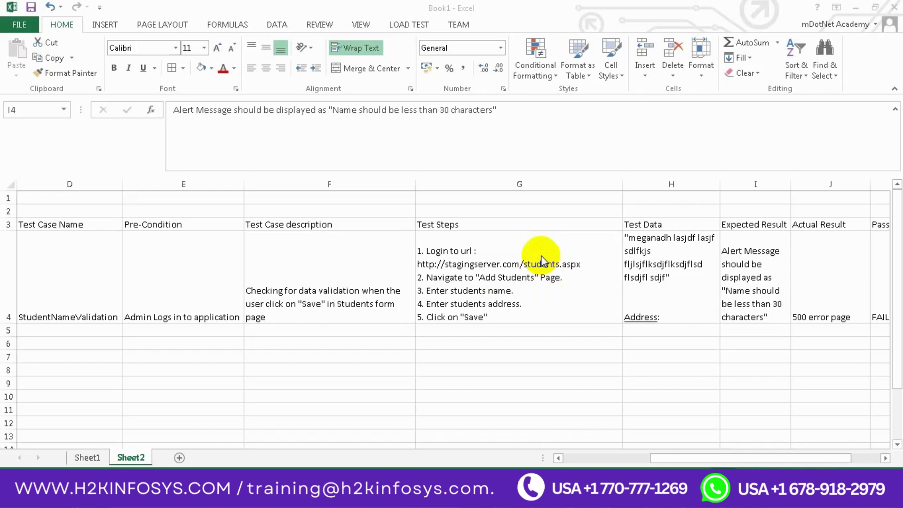
key(alt+Tab)
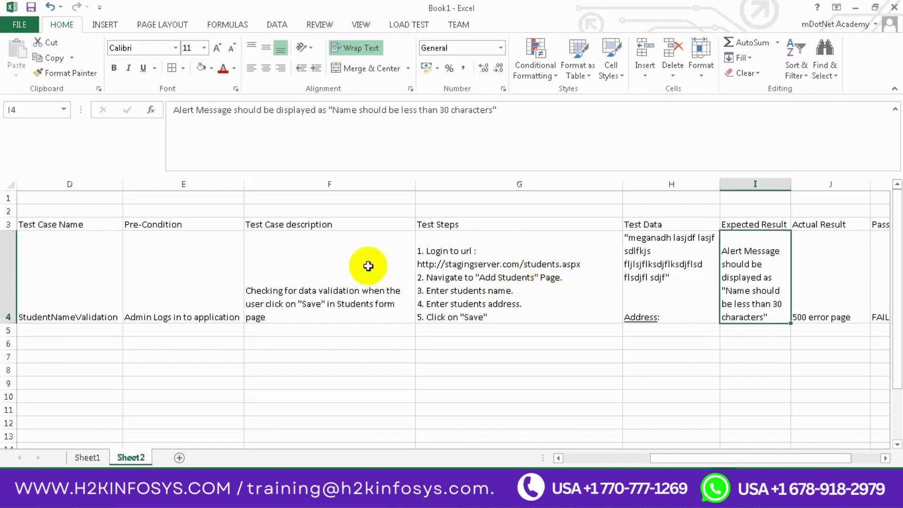
click(372, 272)
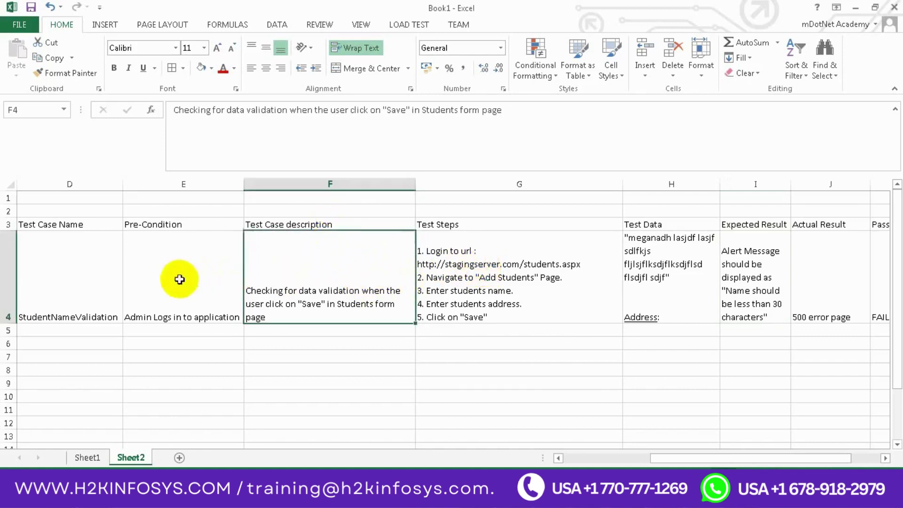
Step: Compare the two sheets and select the test case block D4:G9
click(85, 283)
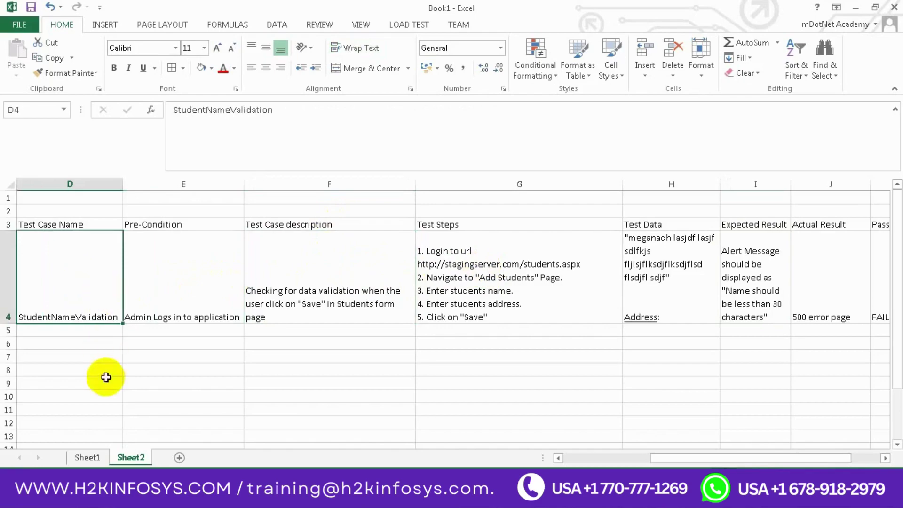
click(83, 451)
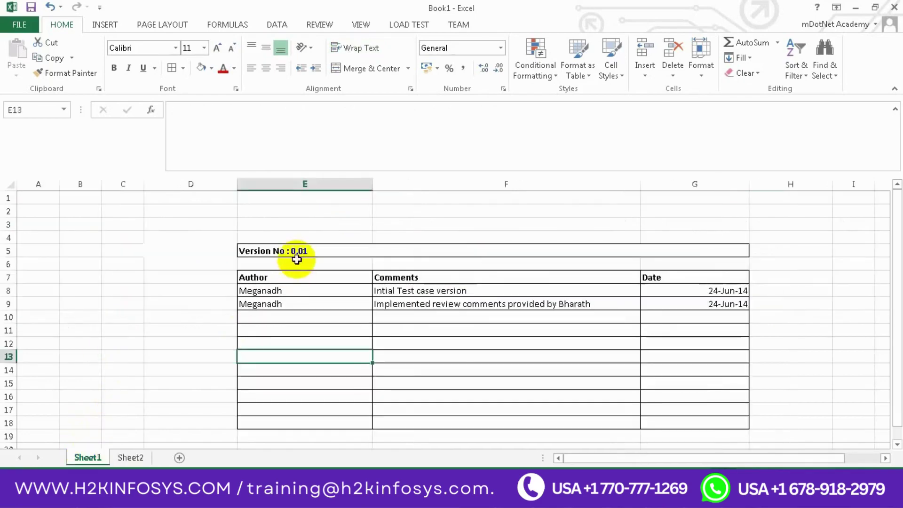
click(130, 457)
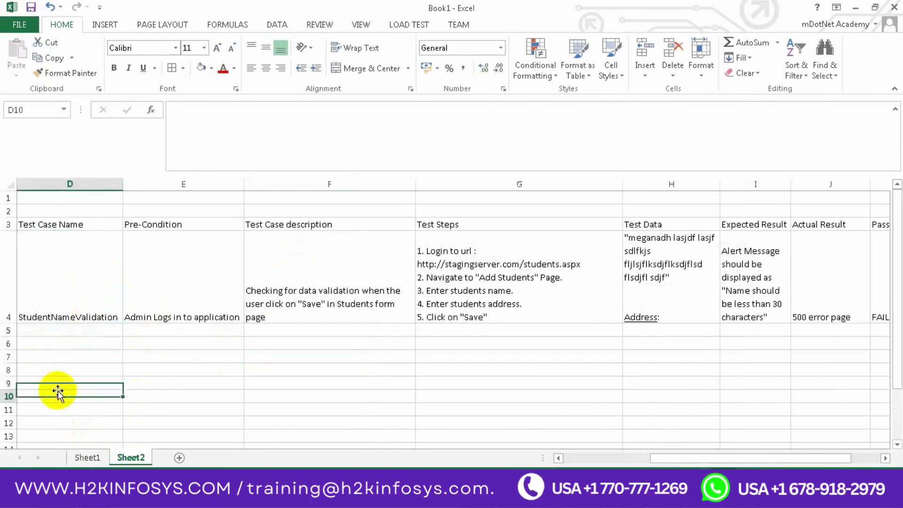
click(57, 394)
click(85, 456)
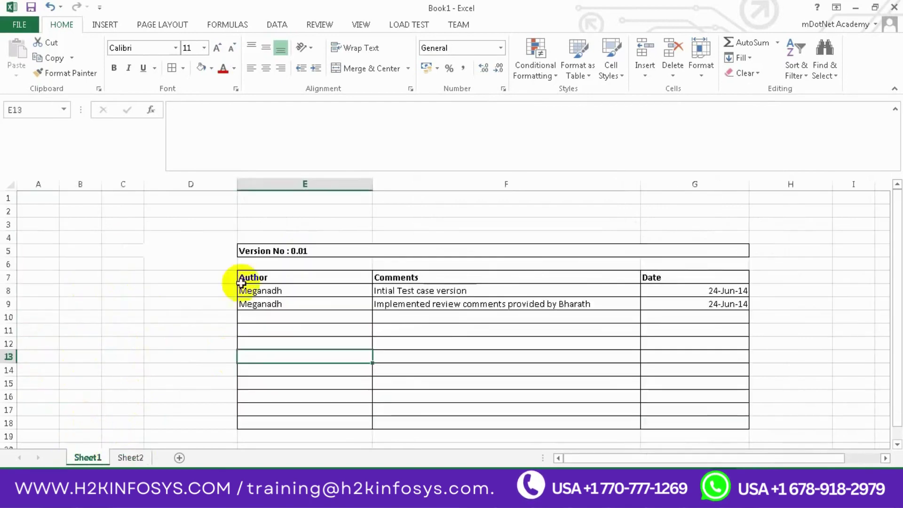
click(131, 456)
drag(81, 235, 494, 379)
Step: Show the Version 0.01 history sheet and select the first author entry in E8
click(85, 457)
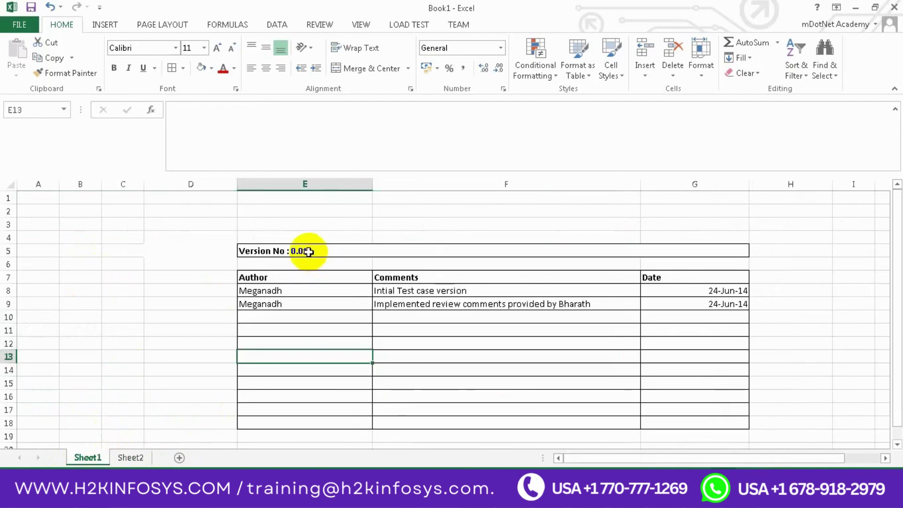
click(127, 458)
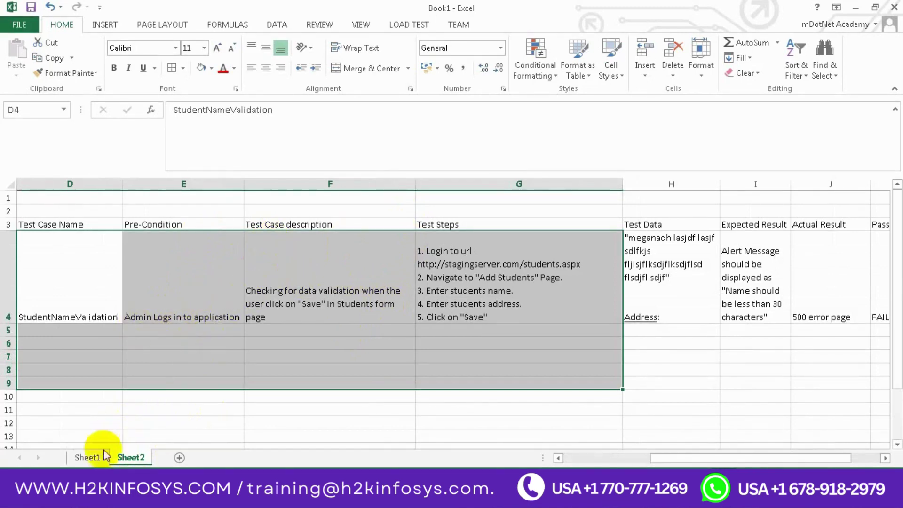
click(89, 456)
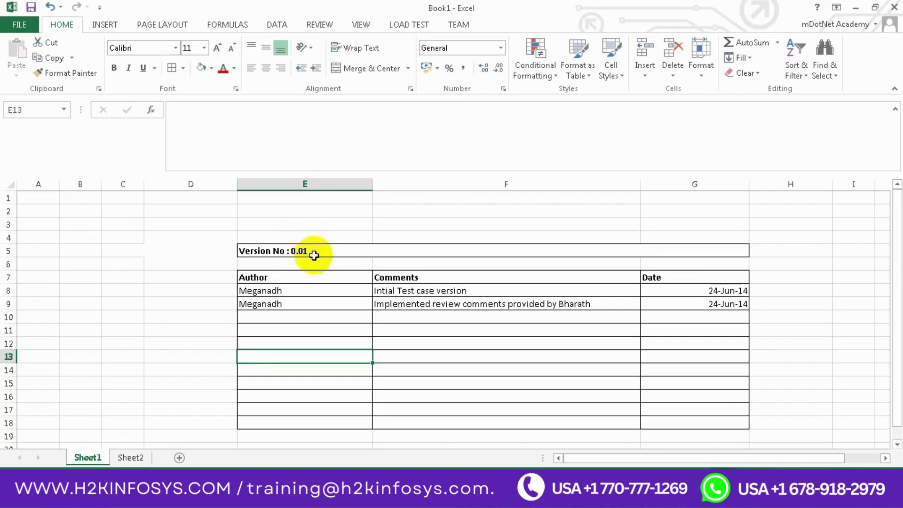
click(321, 286)
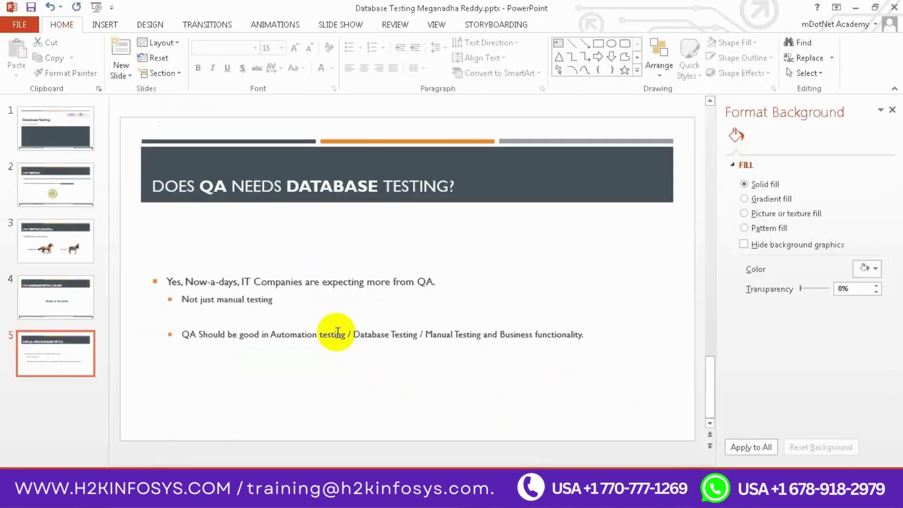
scroll(334, 335, up, 4)
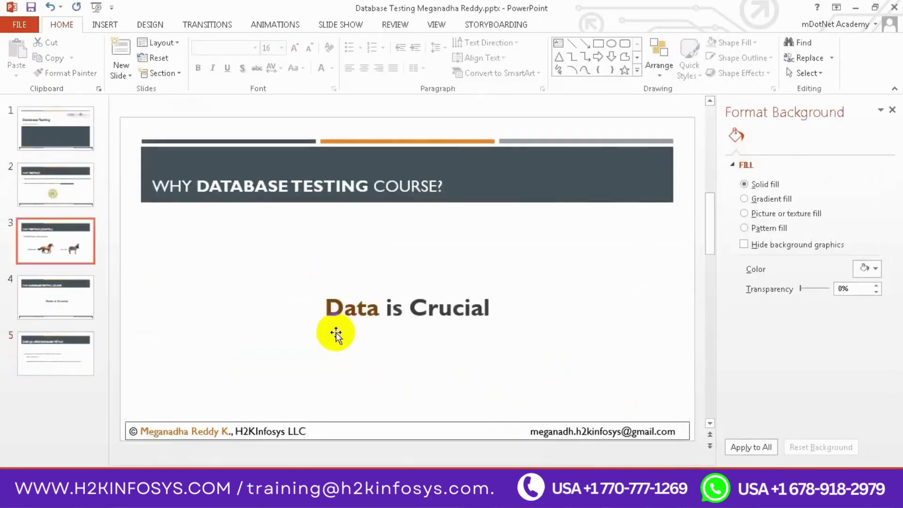
click(855, 8)
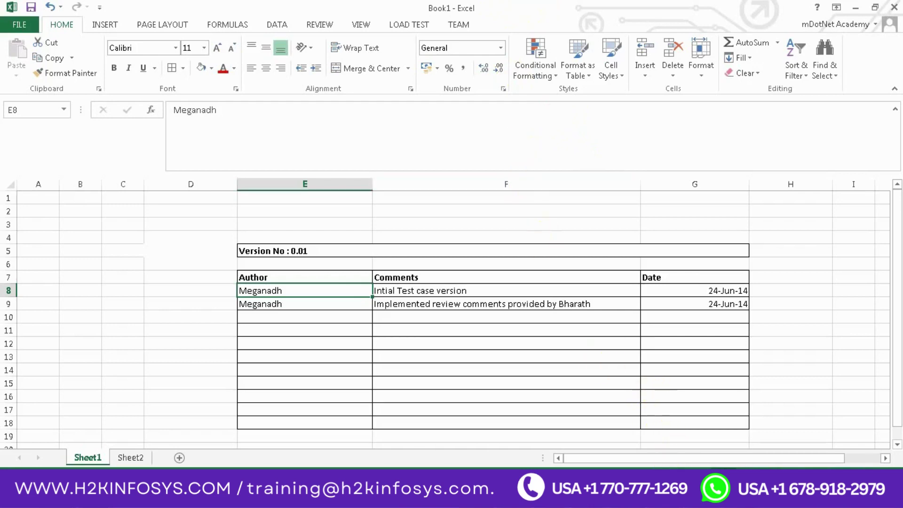
key(alt+Tab)
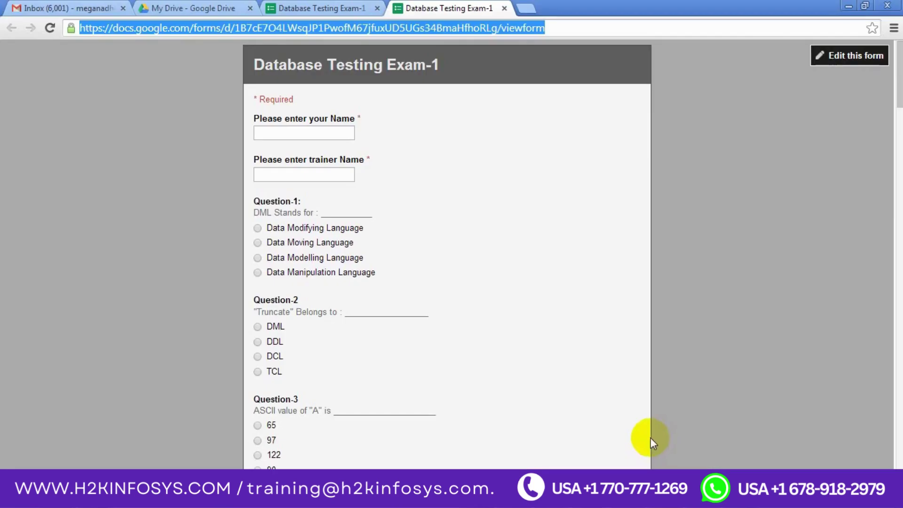
right_click(416, 26)
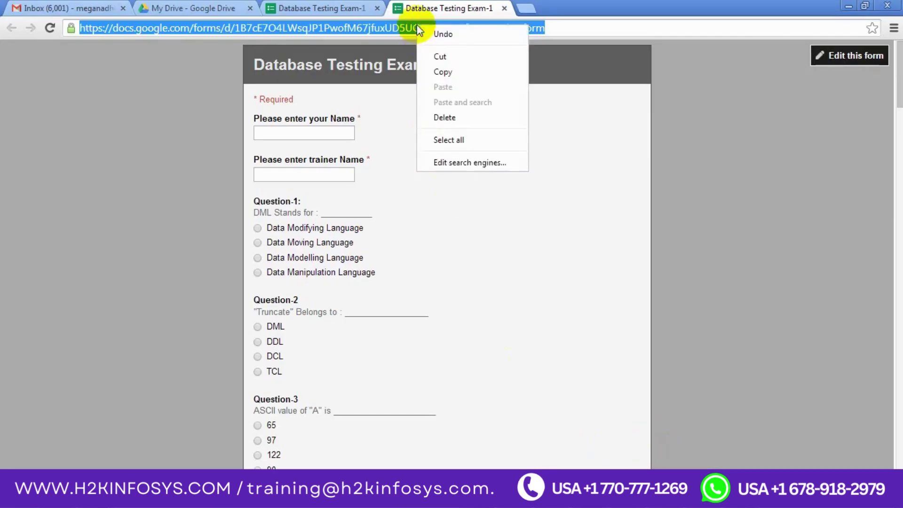
click(448, 72)
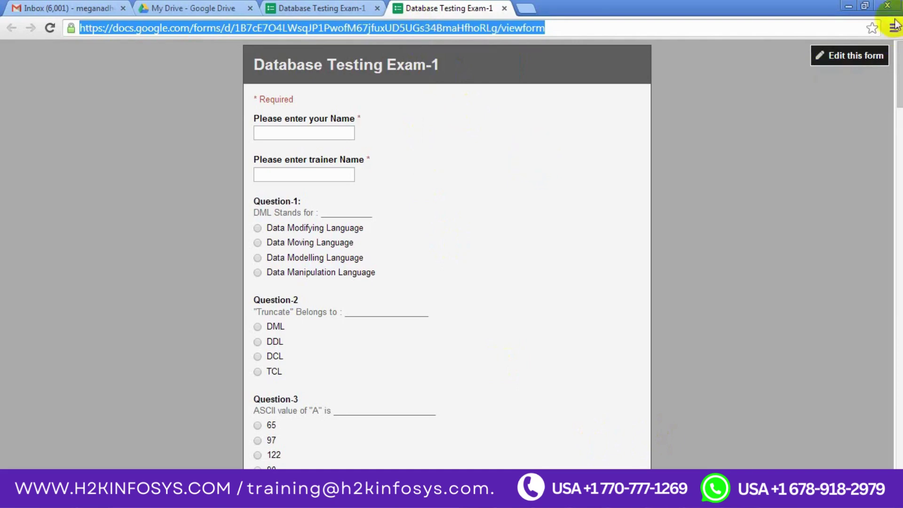
click(849, 8)
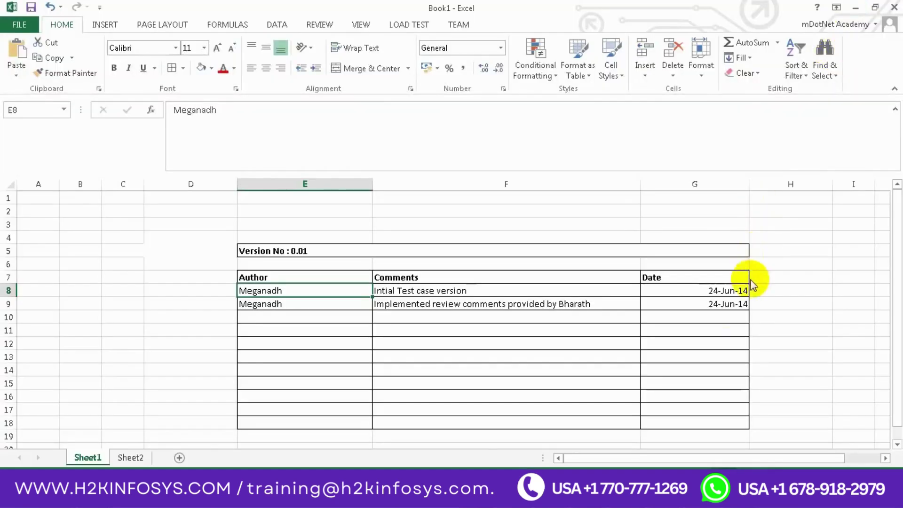